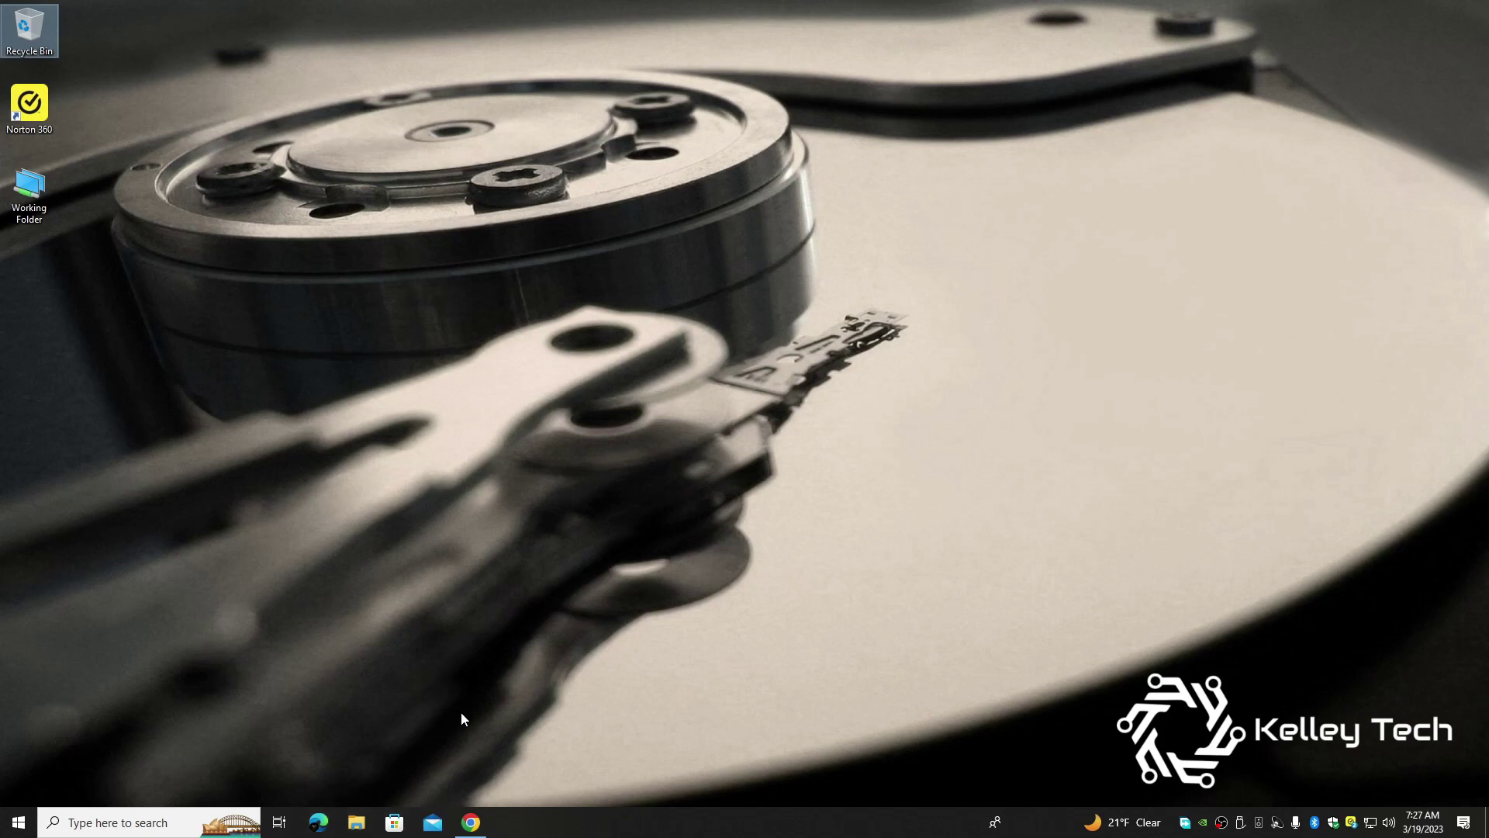
List all files in the Dreamcast SelfBoot collection and download the Soul Reaver zip from the L folder.
click(473, 826)
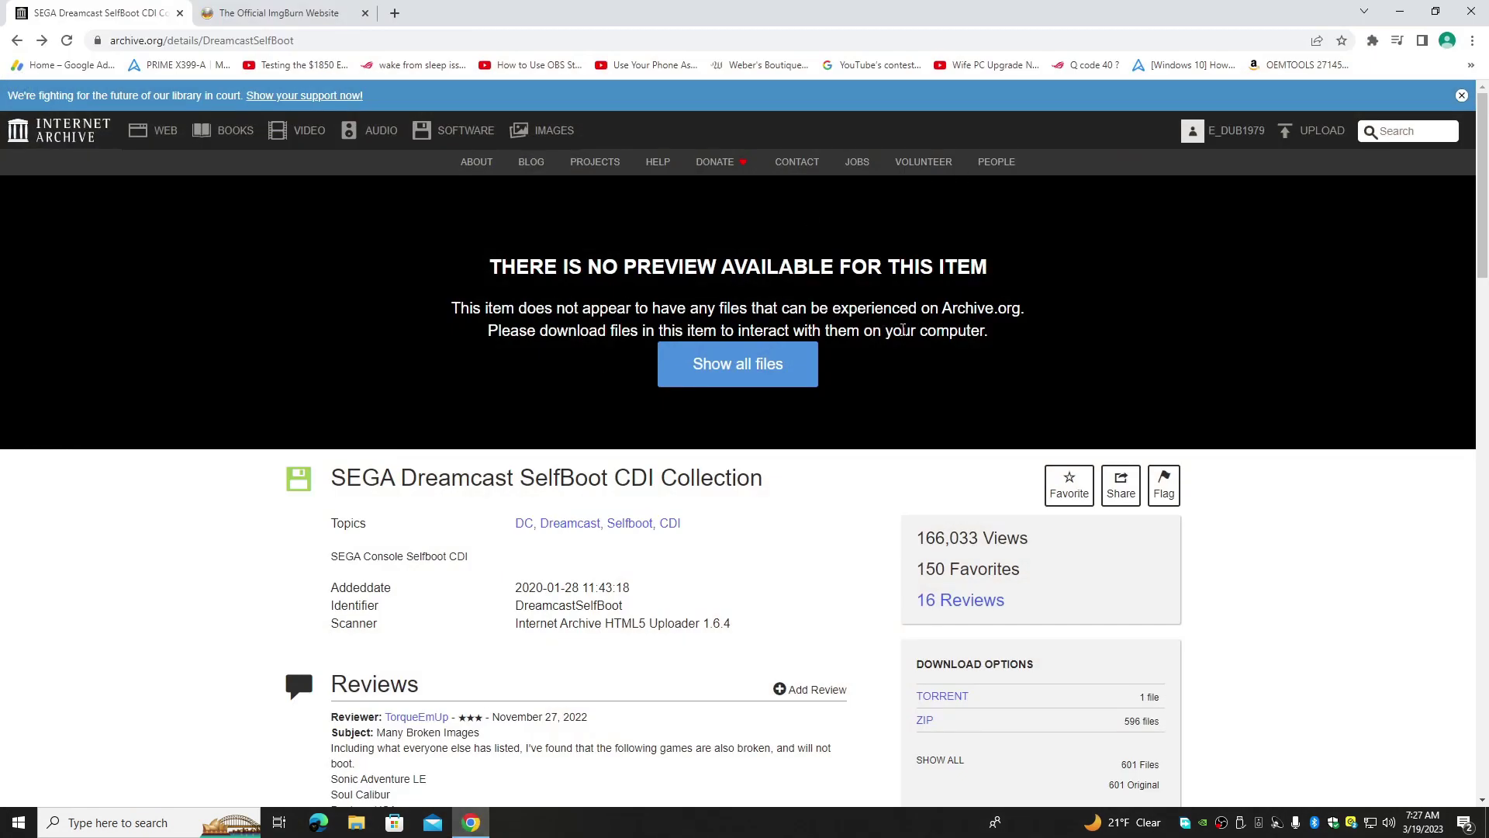
scroll(868, 333, down, 4)
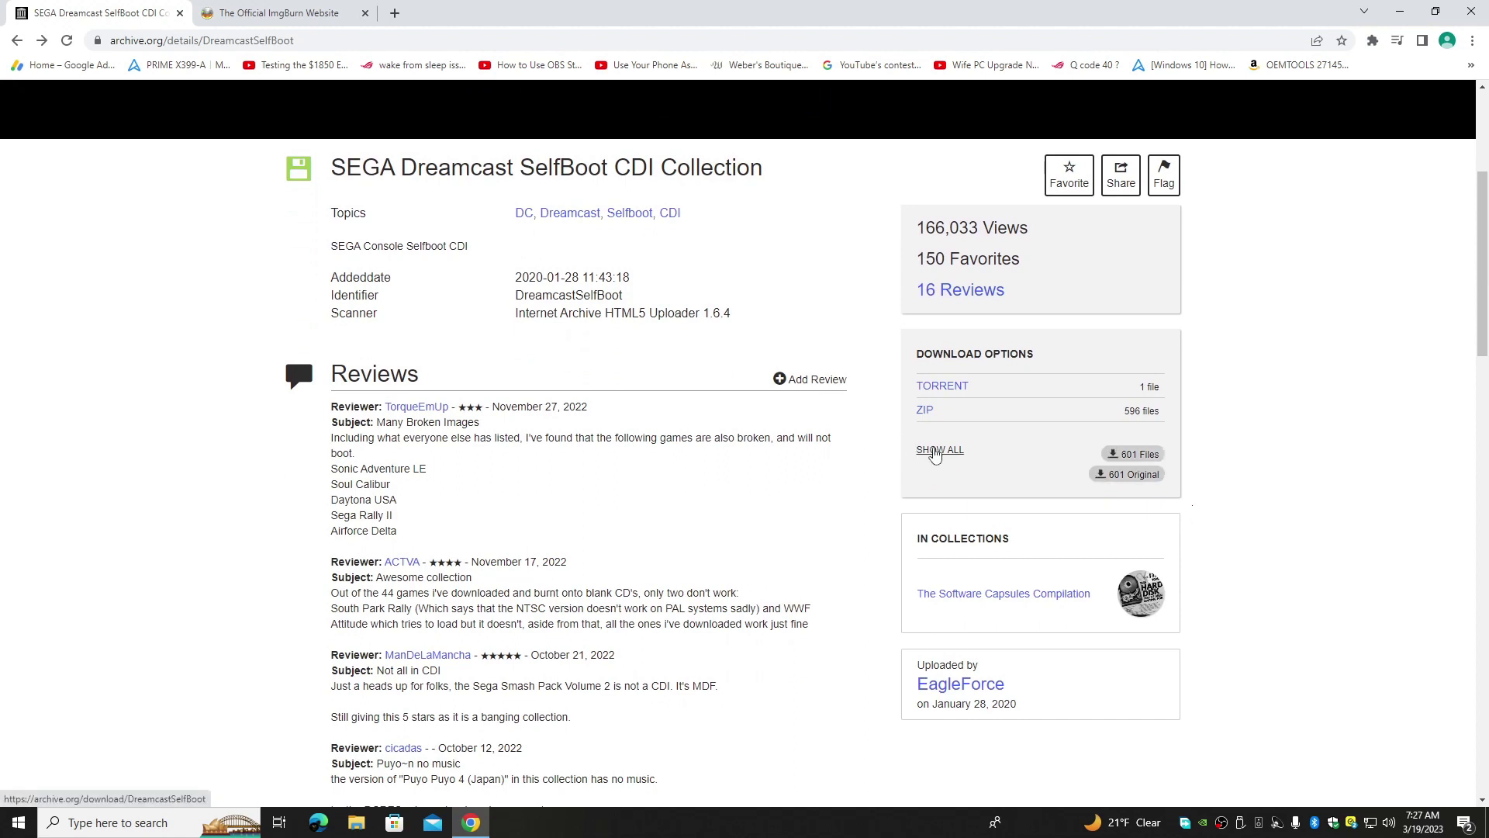
click(934, 453)
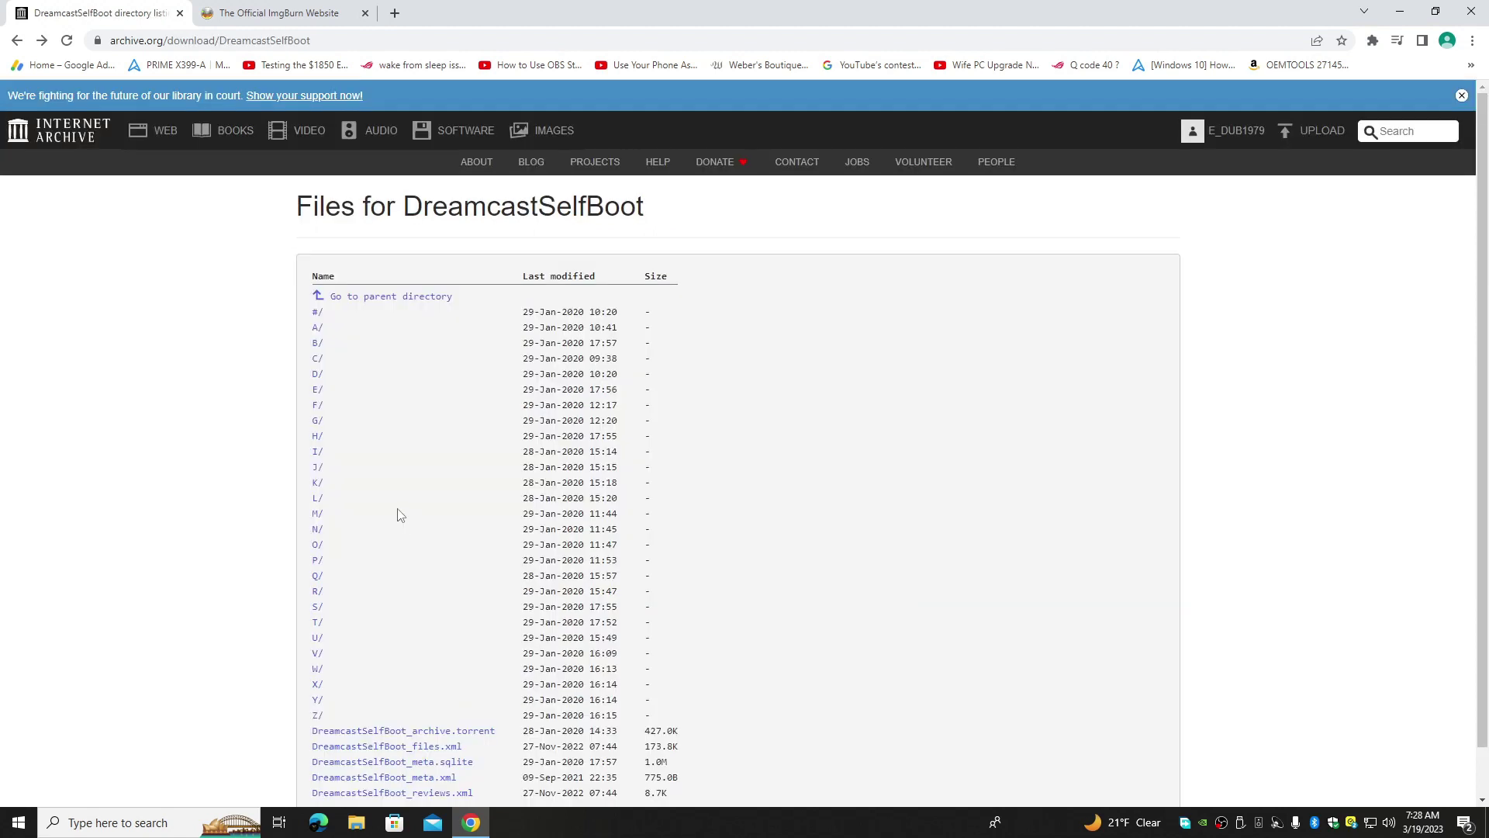
click(315, 499)
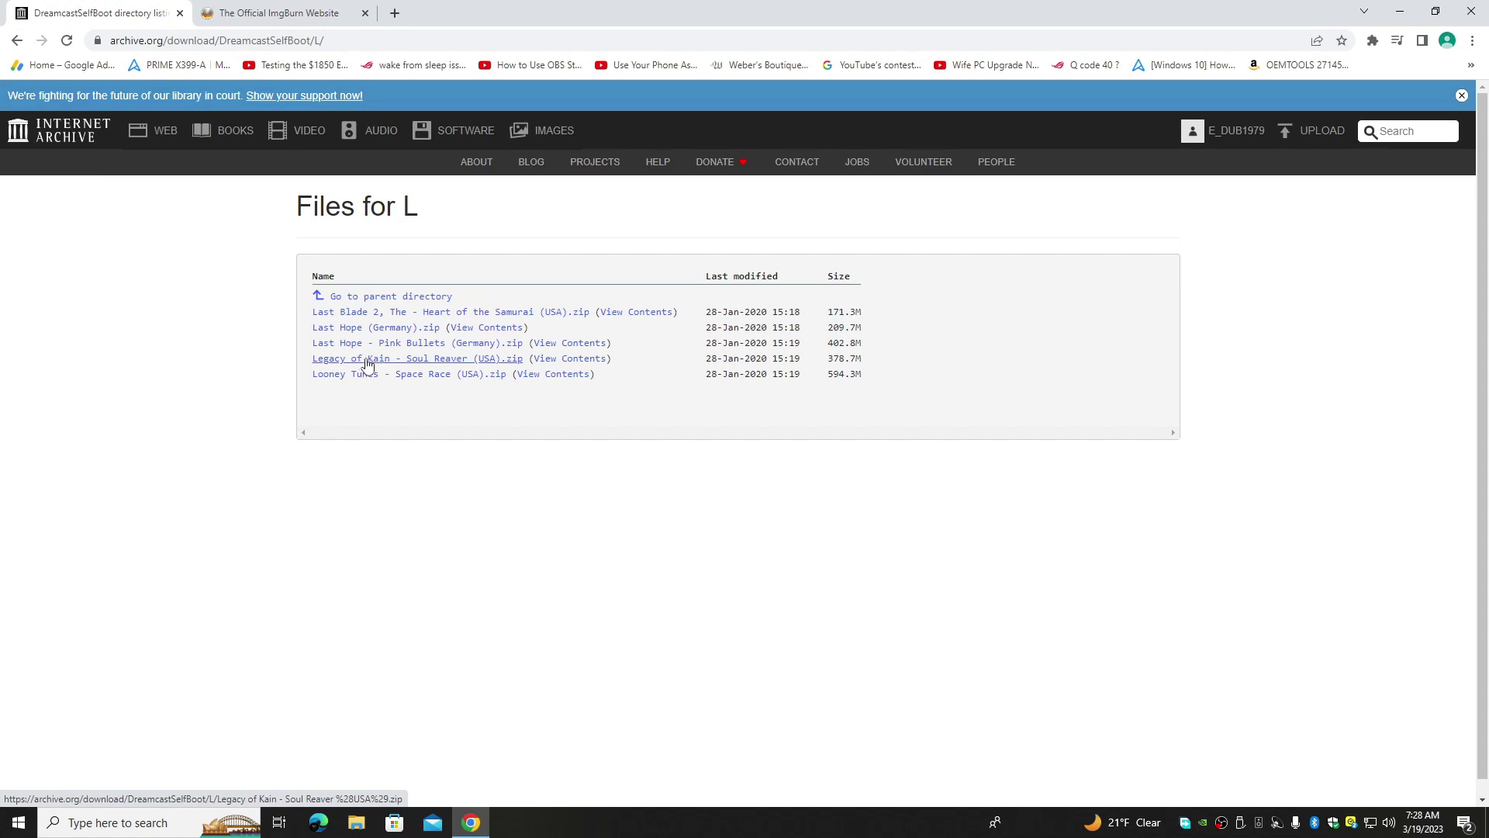
click(368, 363)
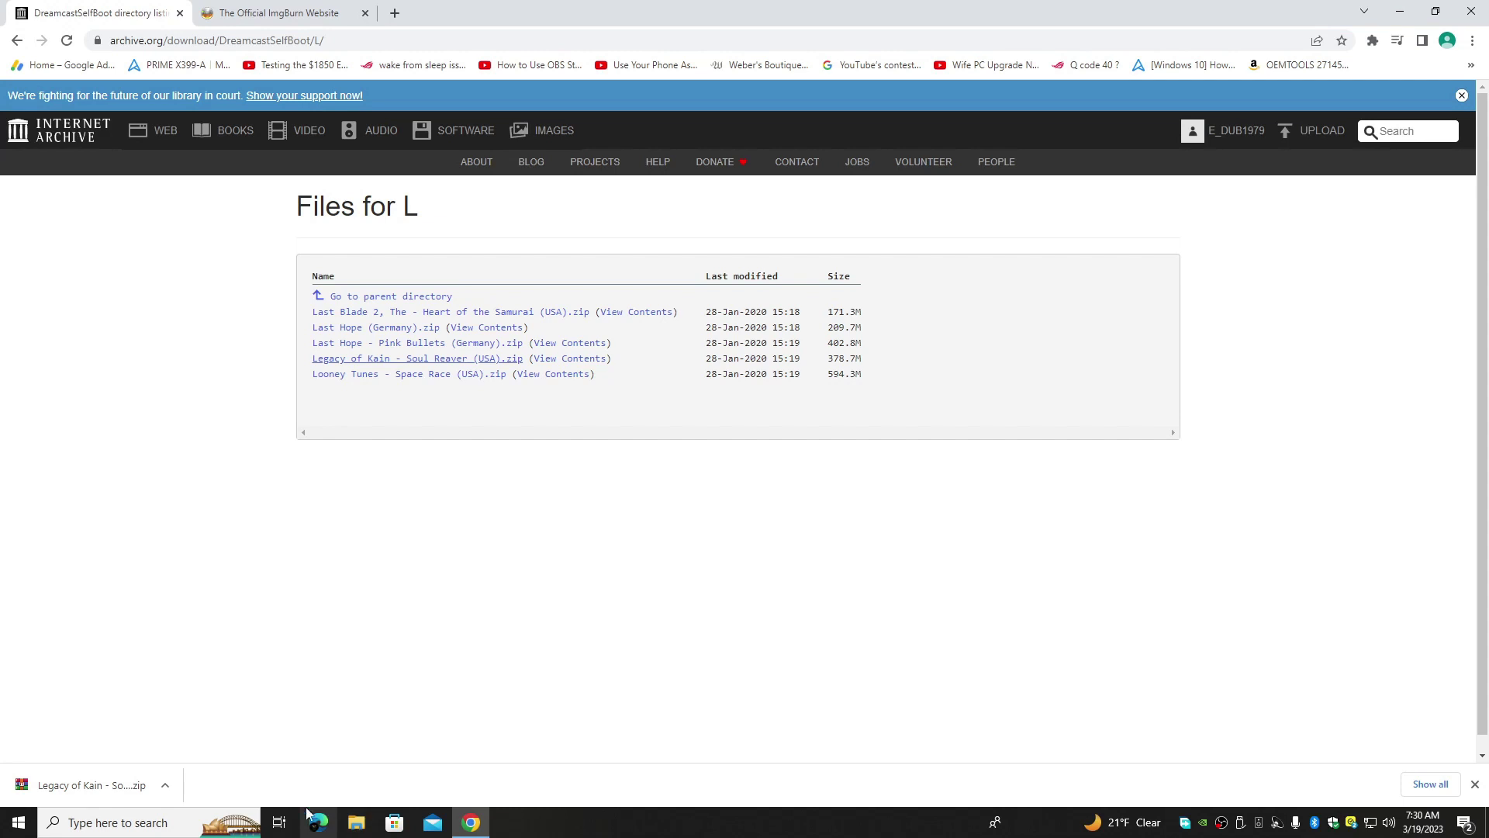
click(164, 787)
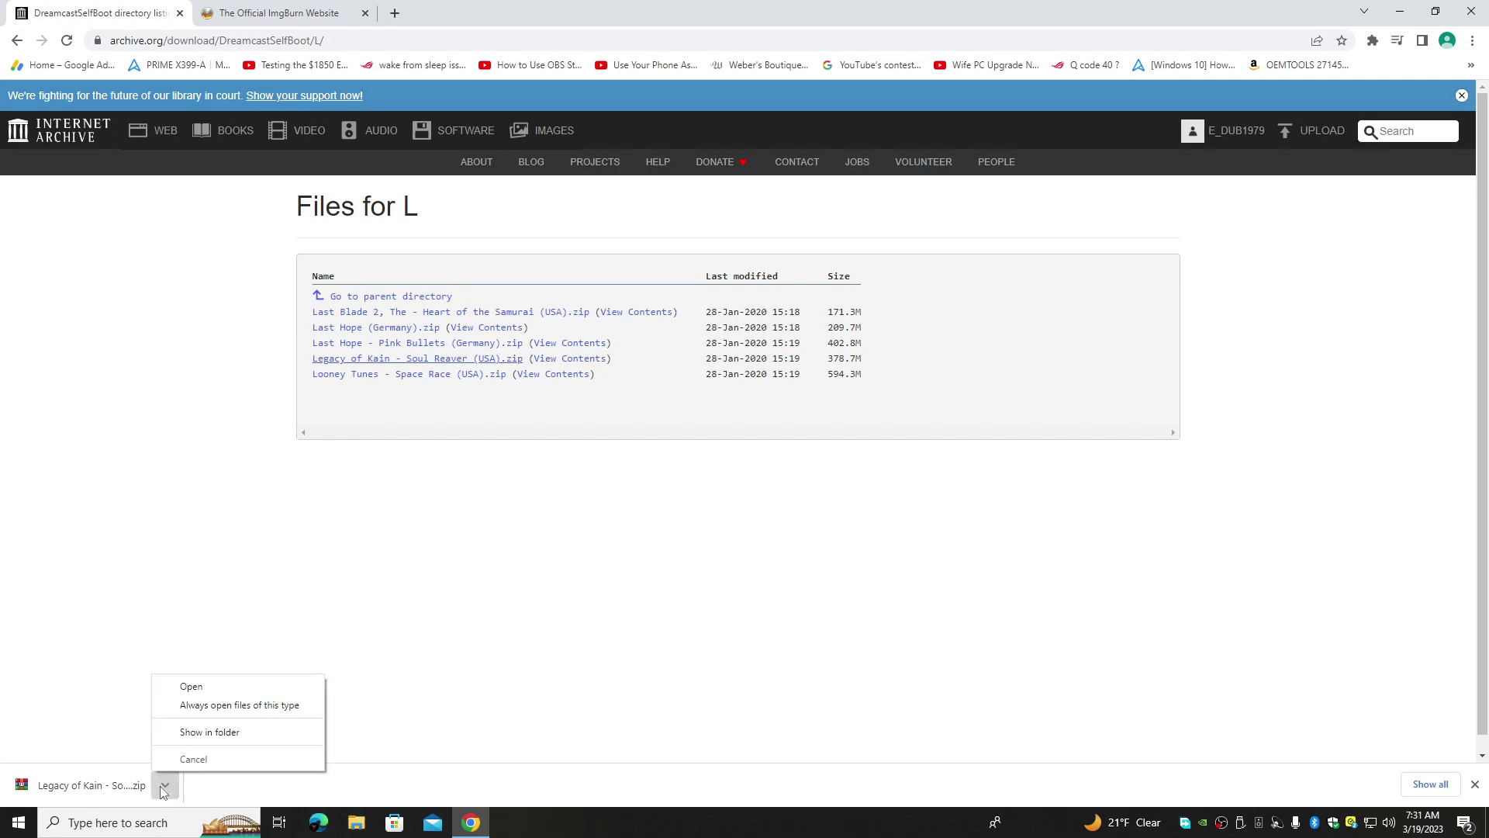
Extract Legacy of Kain - Soul Reaver (USA).zip to the Desktop with WinRAR, then close the Downloads window.
click(207, 737)
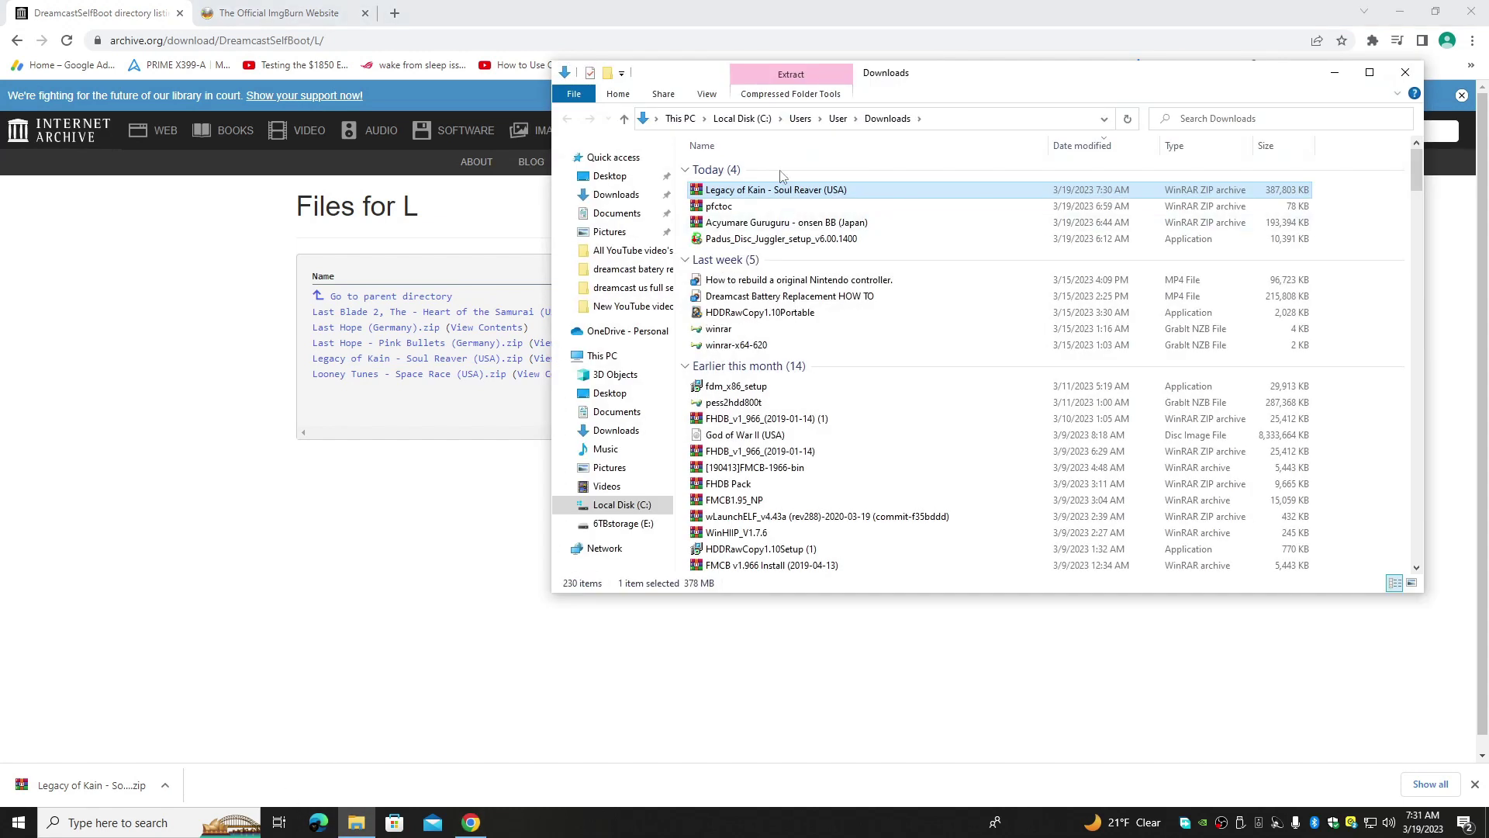
right_click(747, 194)
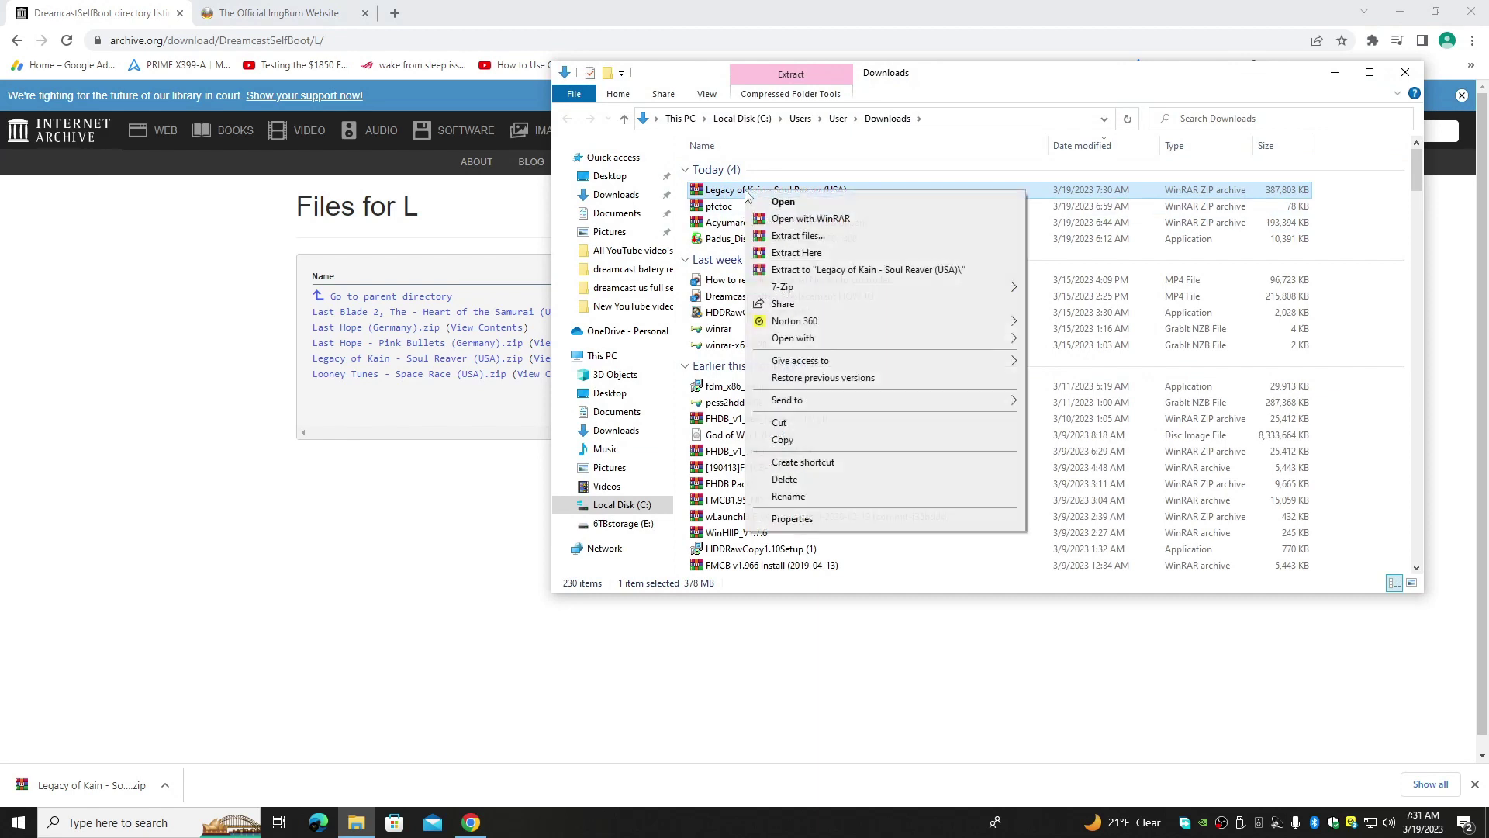
click(783, 236)
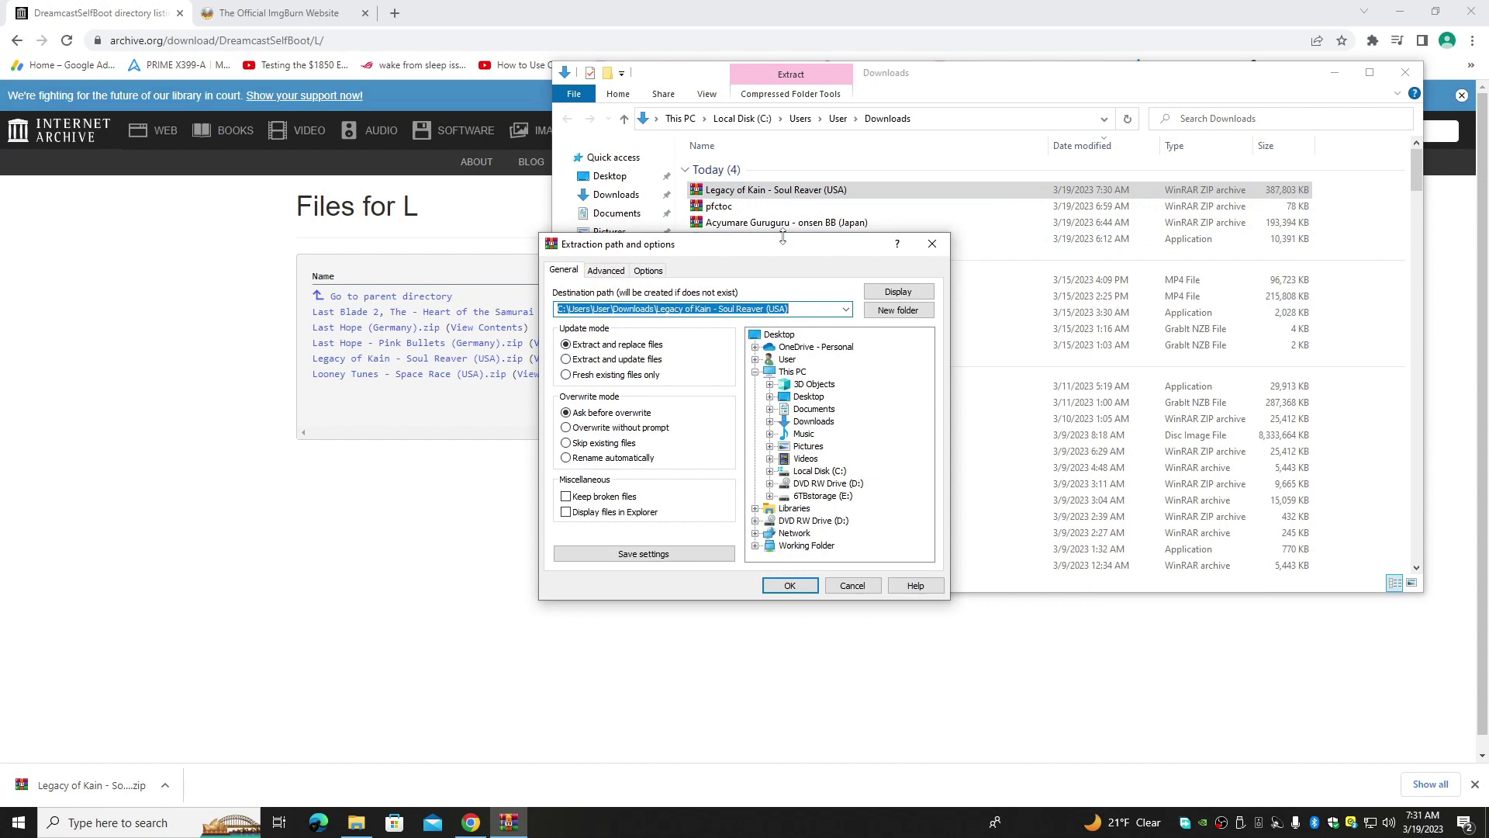
click(797, 588)
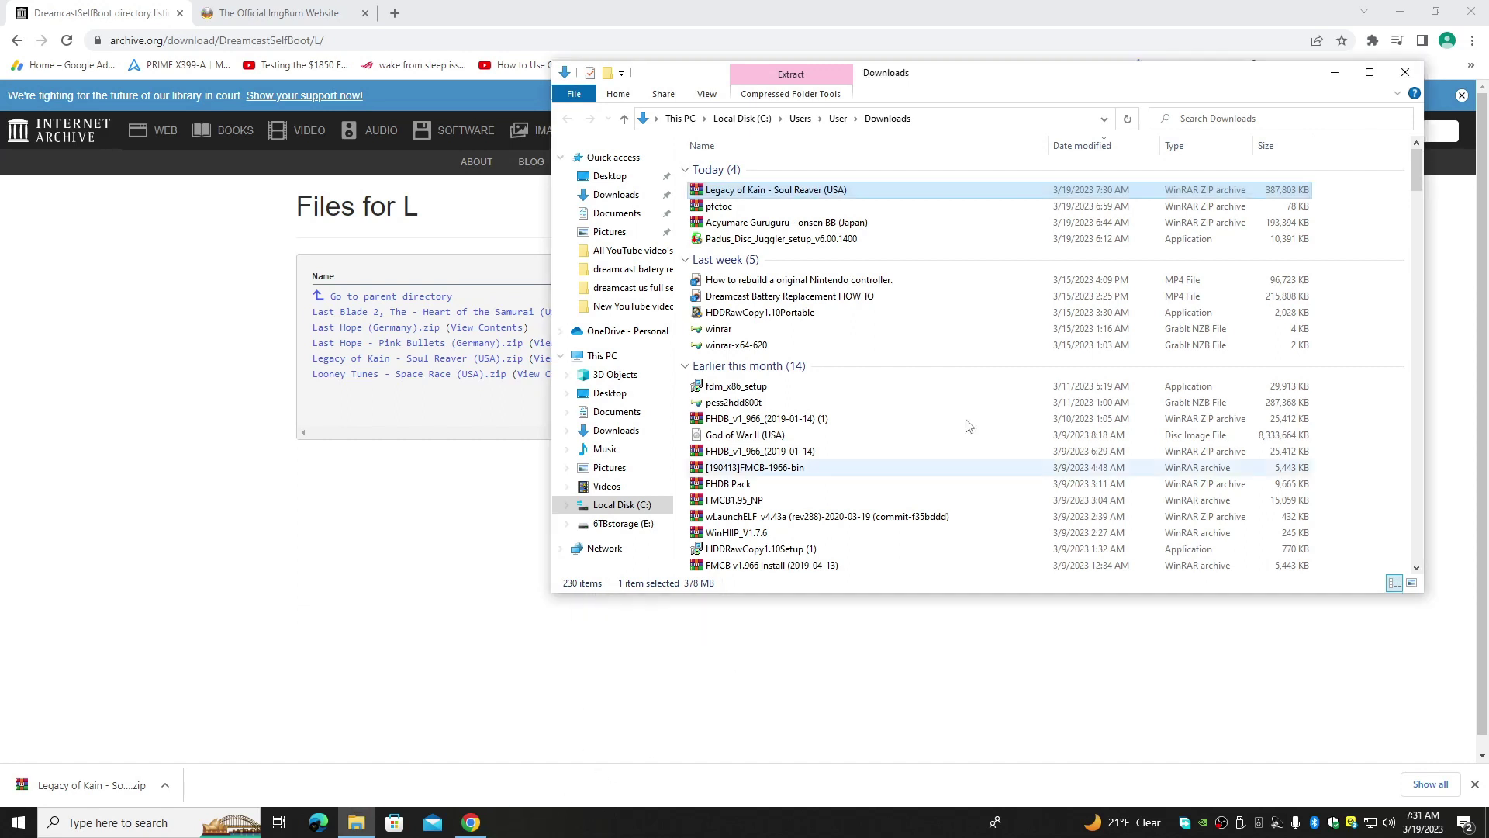
click(1396, 82)
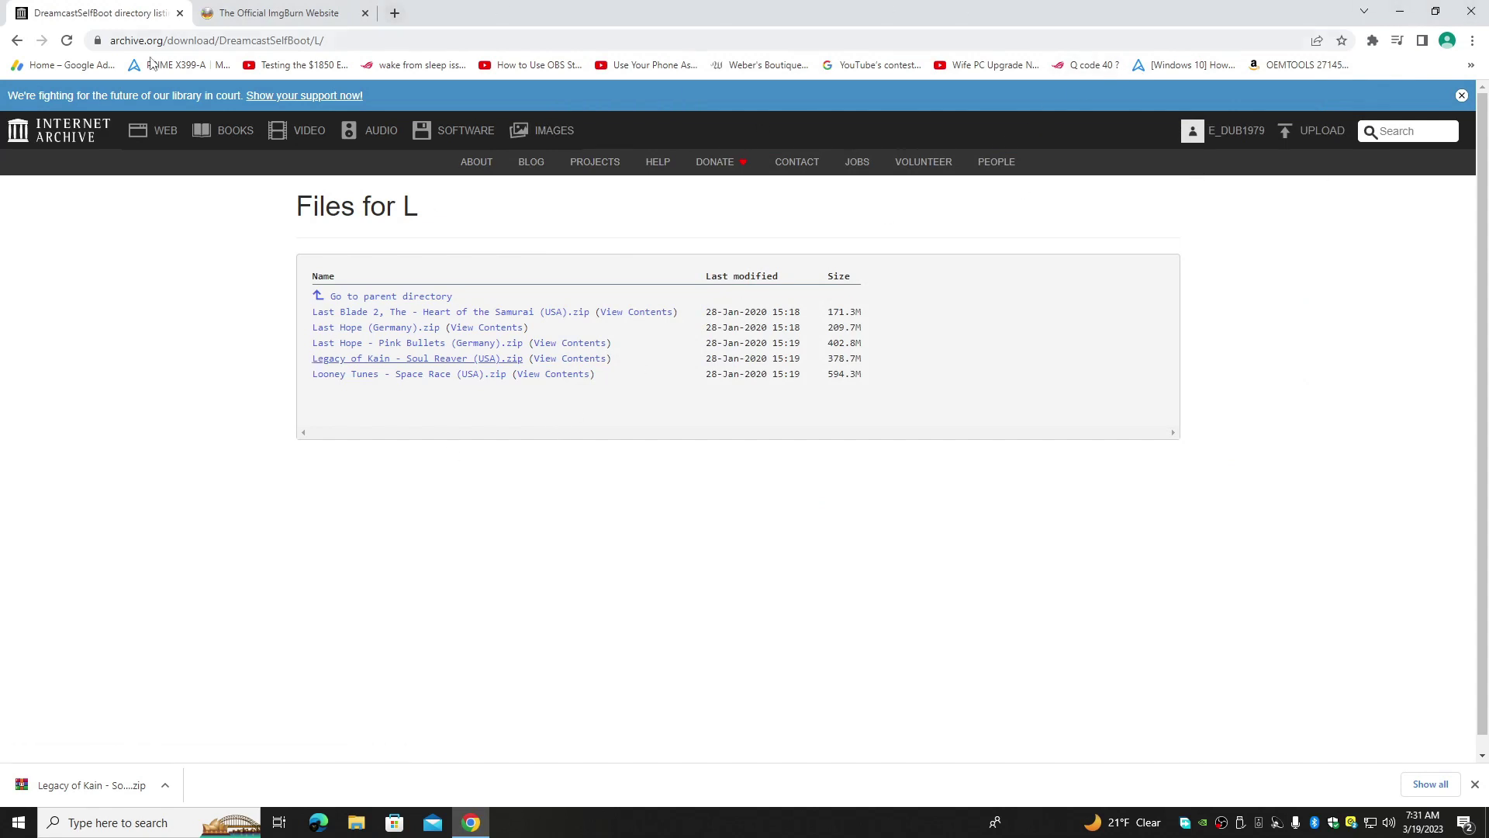
Download pfctoc (1).zip from the Padus .CDI File Mounter entry on the ImgBurn website.
click(285, 22)
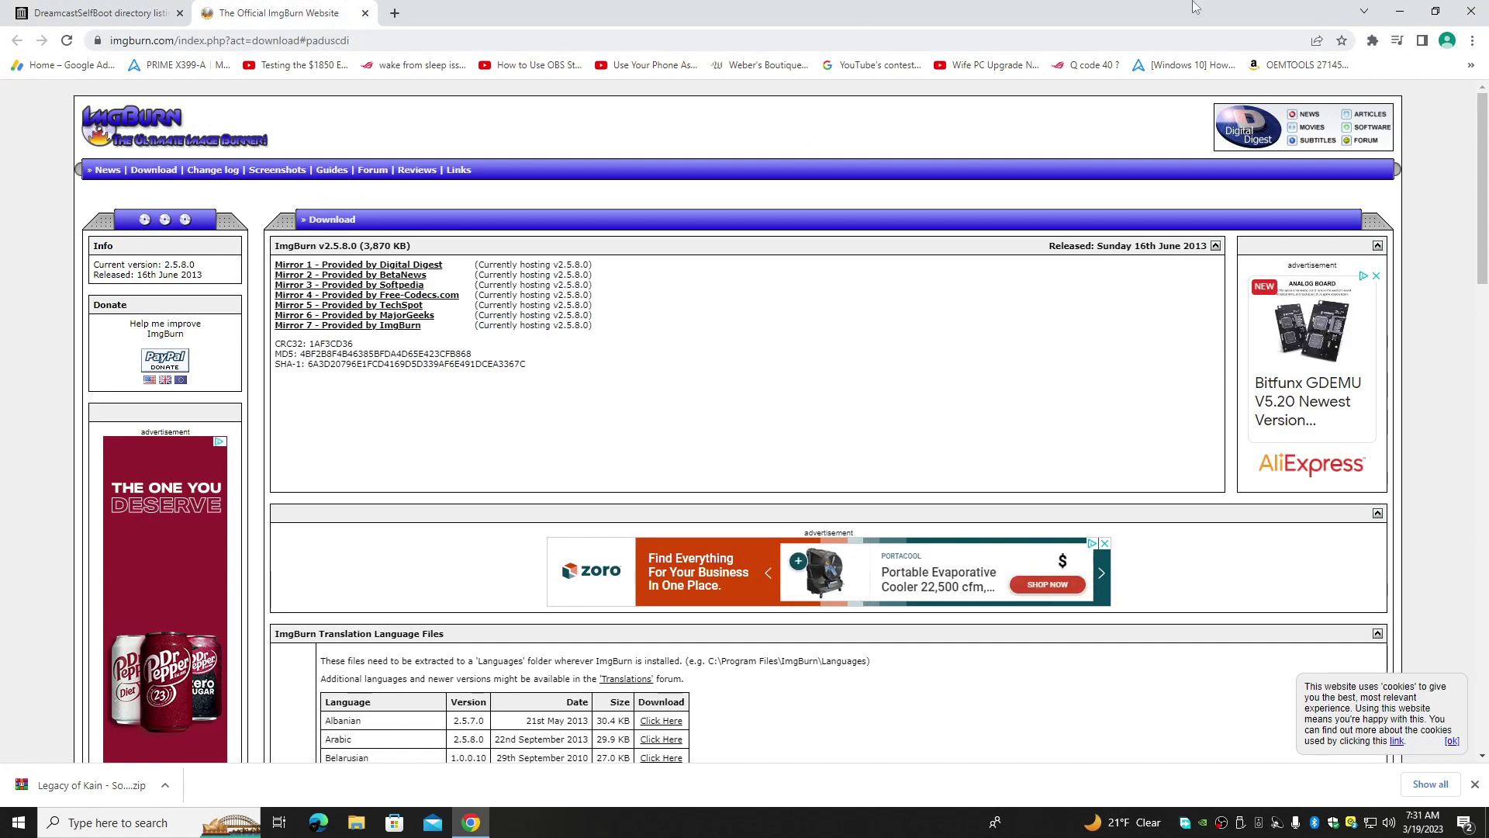
click(1399, 12)
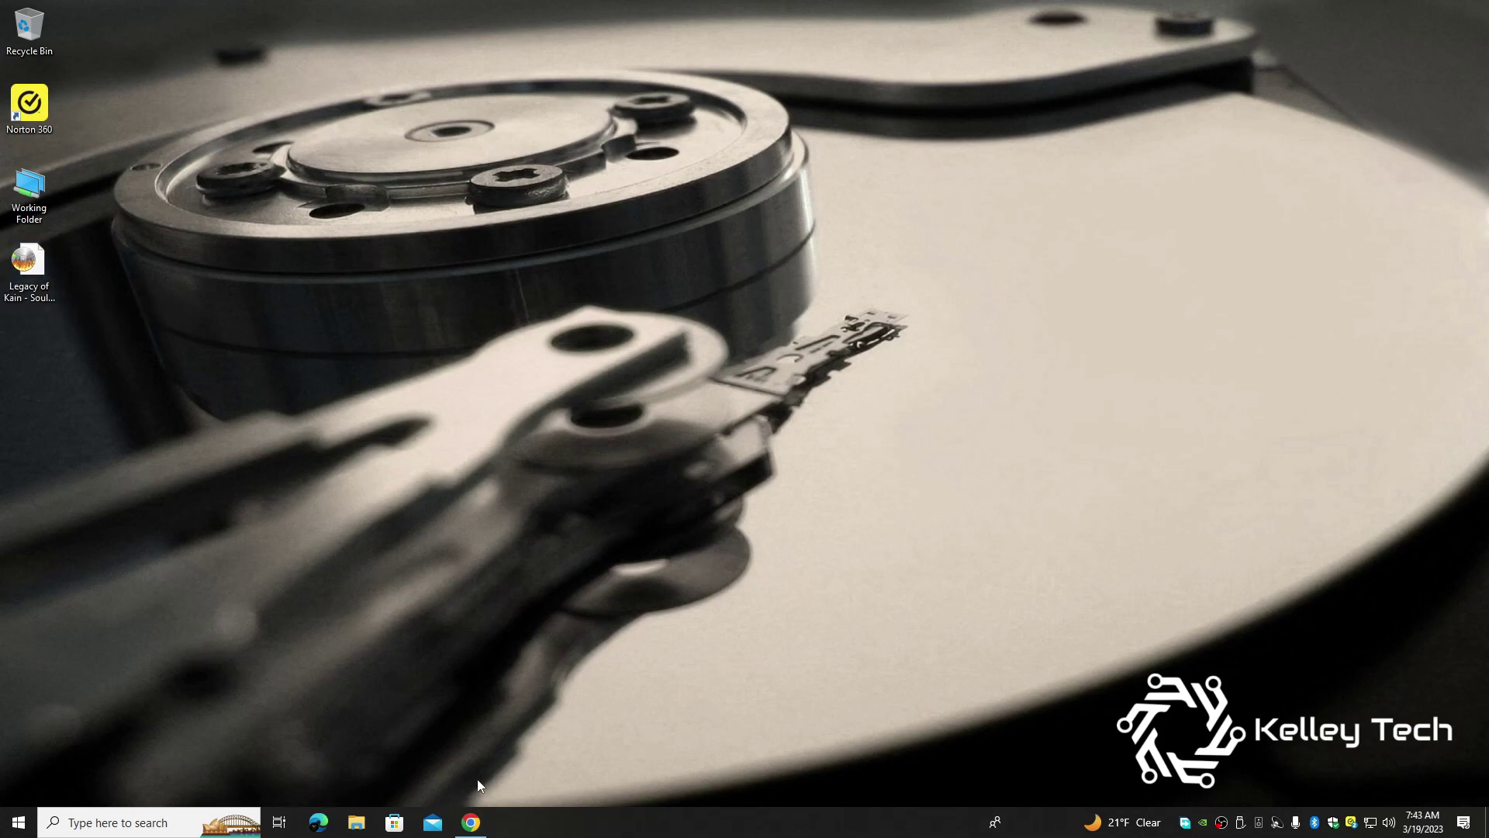
click(470, 822)
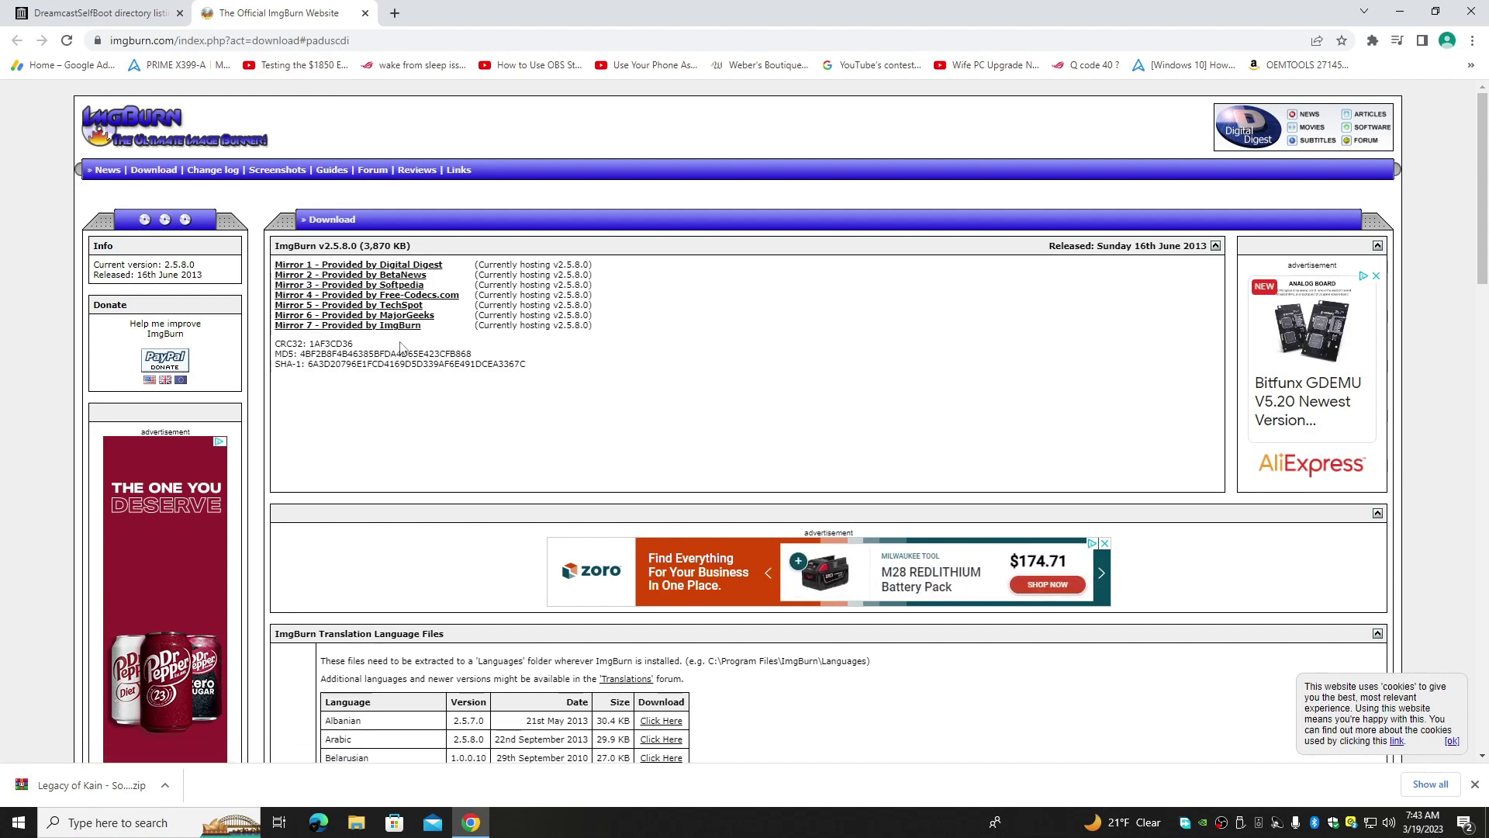
scroll(402, 347, down, 9)
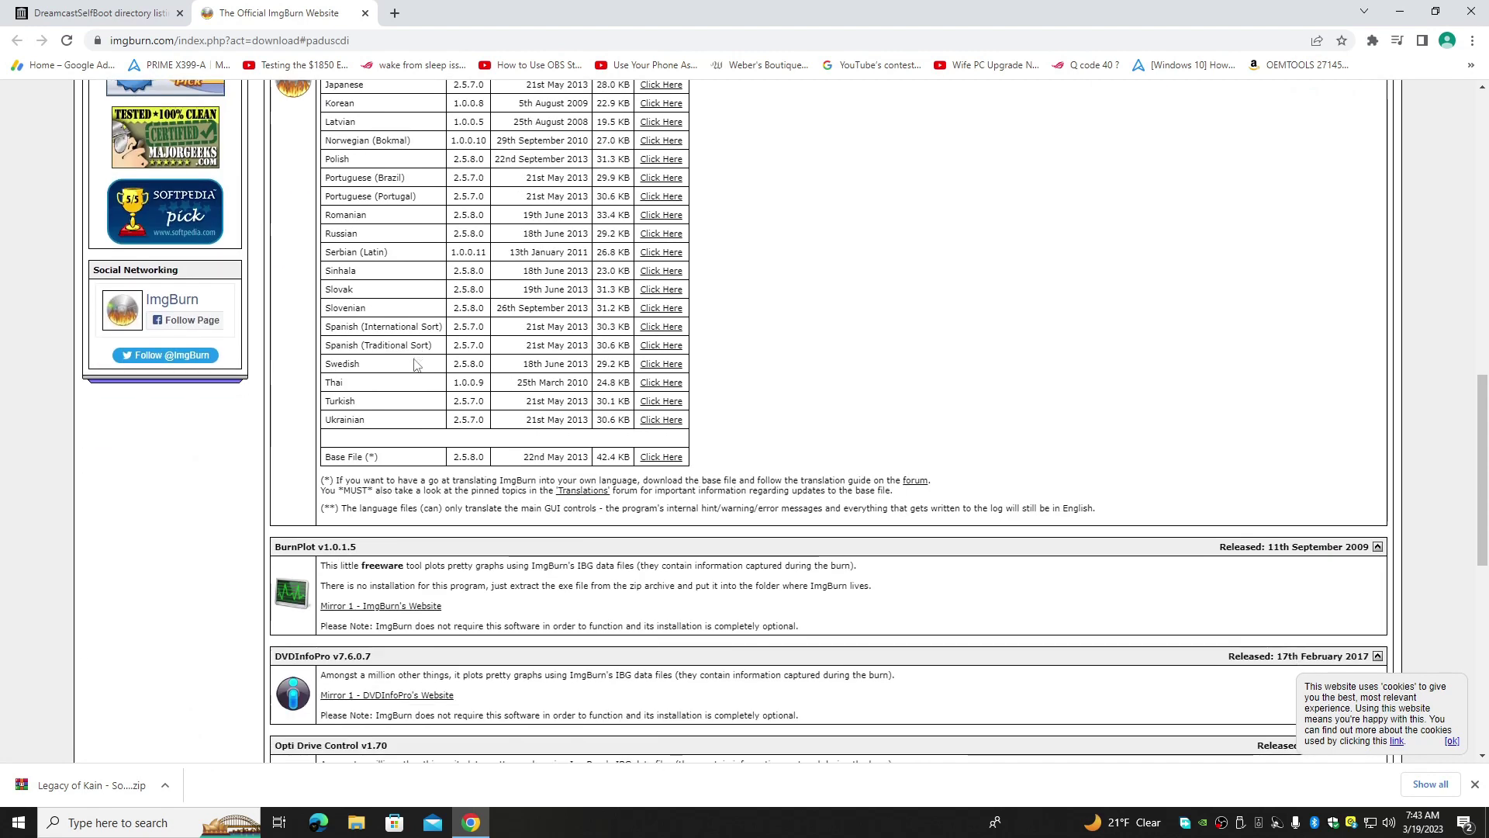
scroll(403, 366, down, 6)
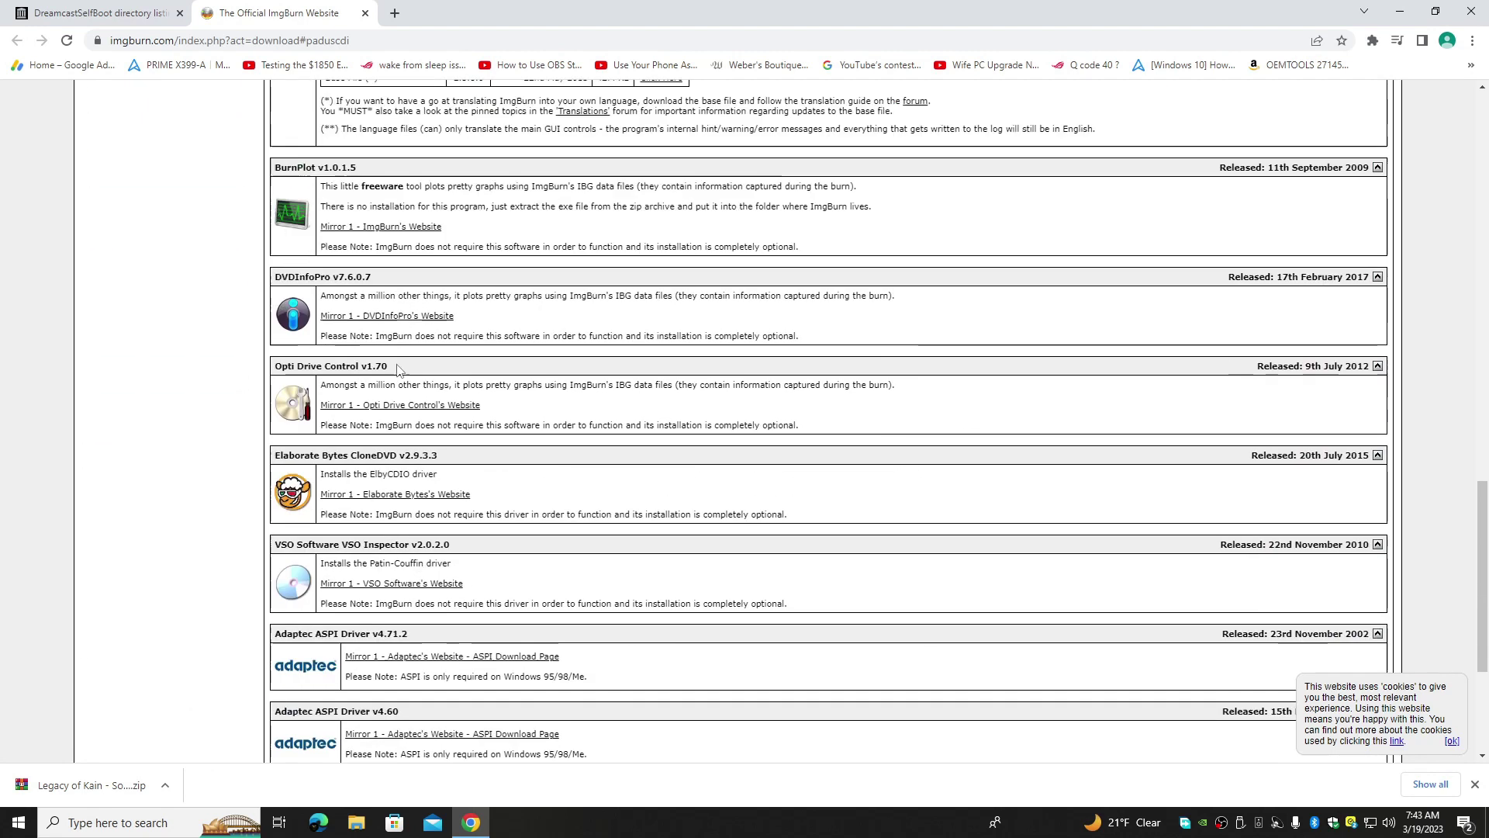
scroll(397, 366, down, 3)
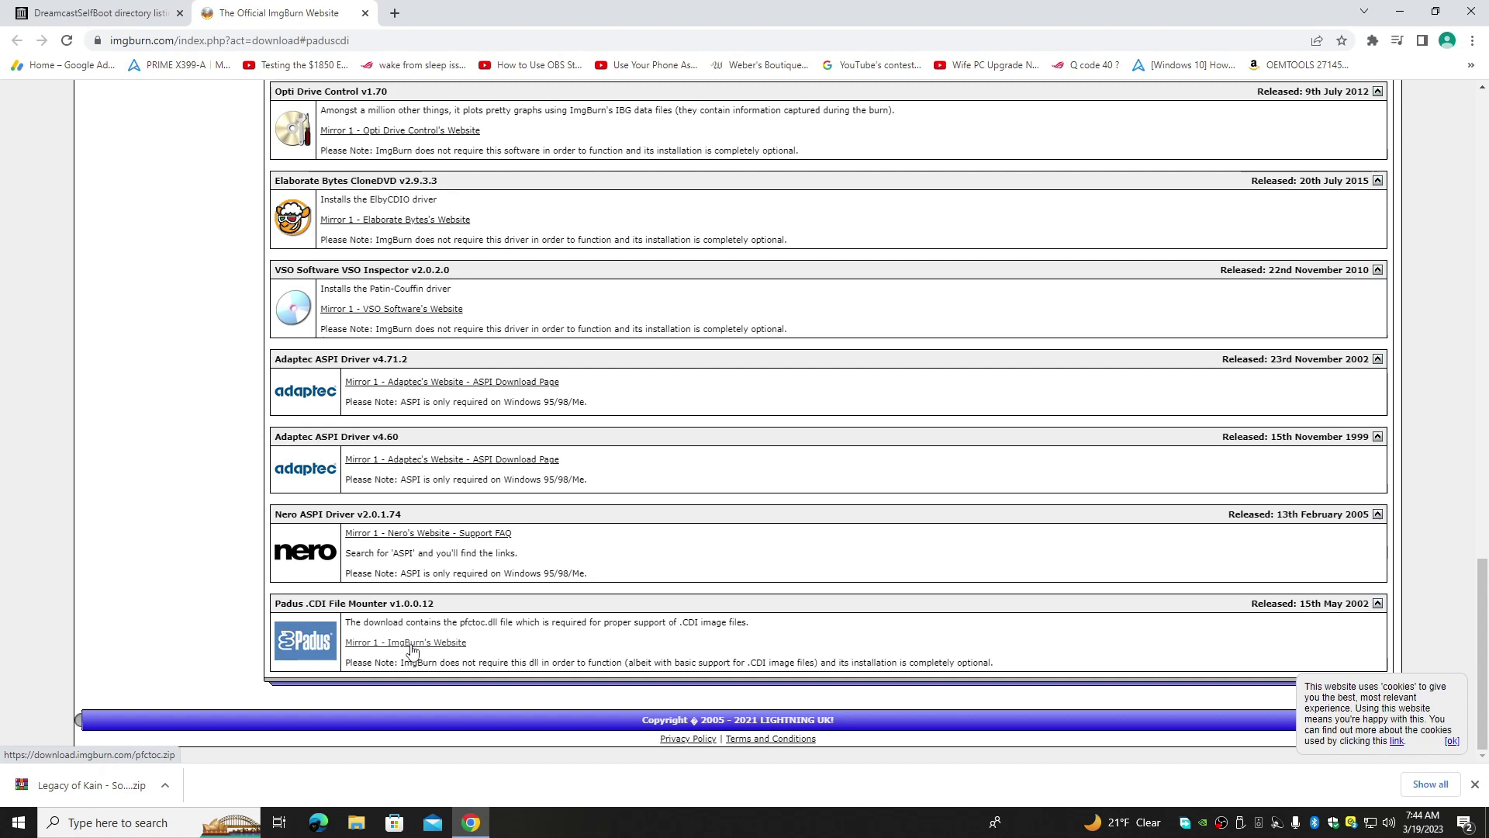
click(411, 643)
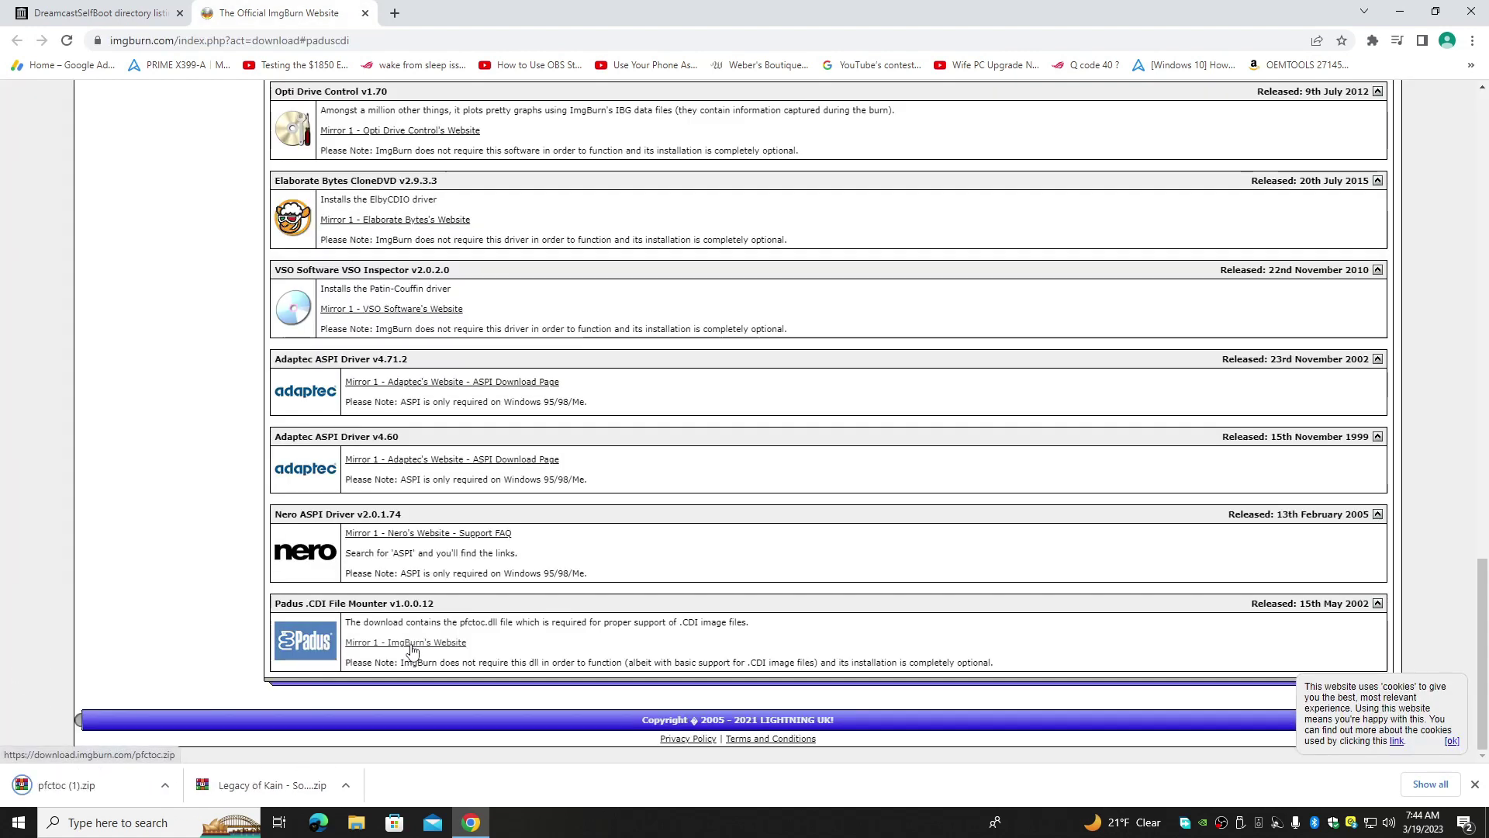
click(36, 791)
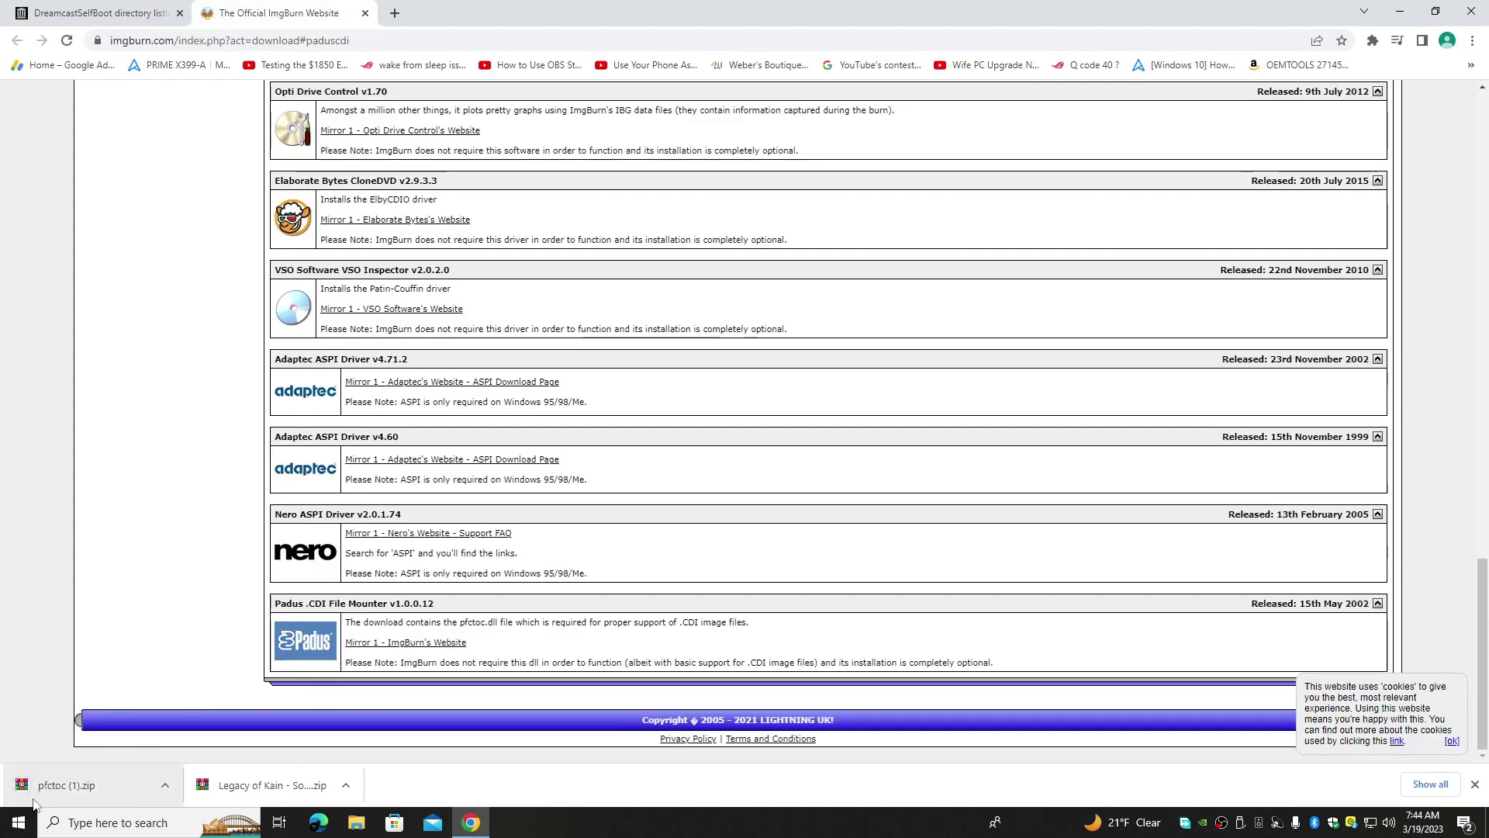
Open pfctoc (1).zip from the Downloads folder in WinRAR, dismissing the license reminder.
click(164, 786)
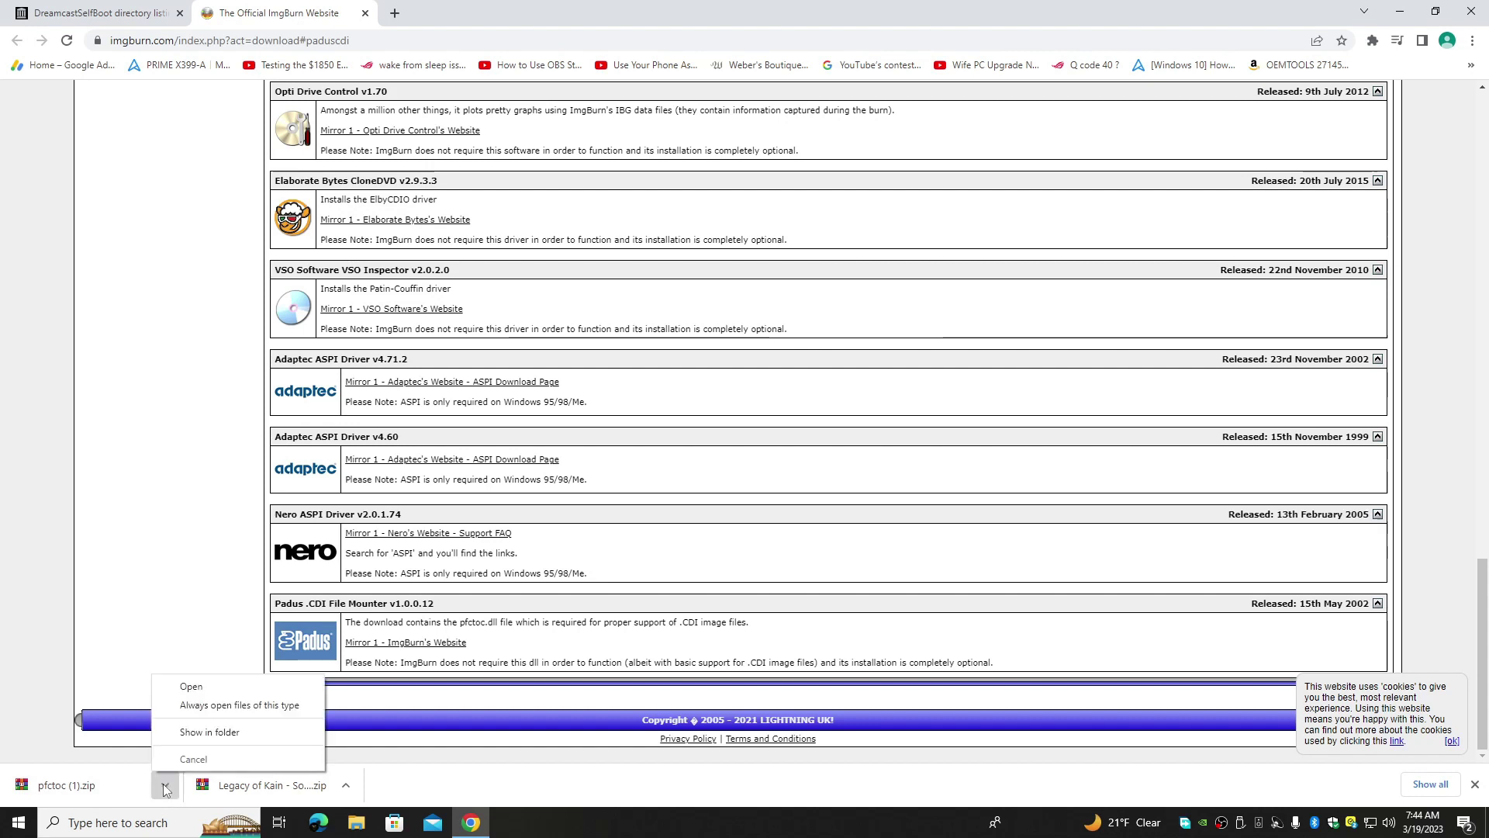
click(195, 732)
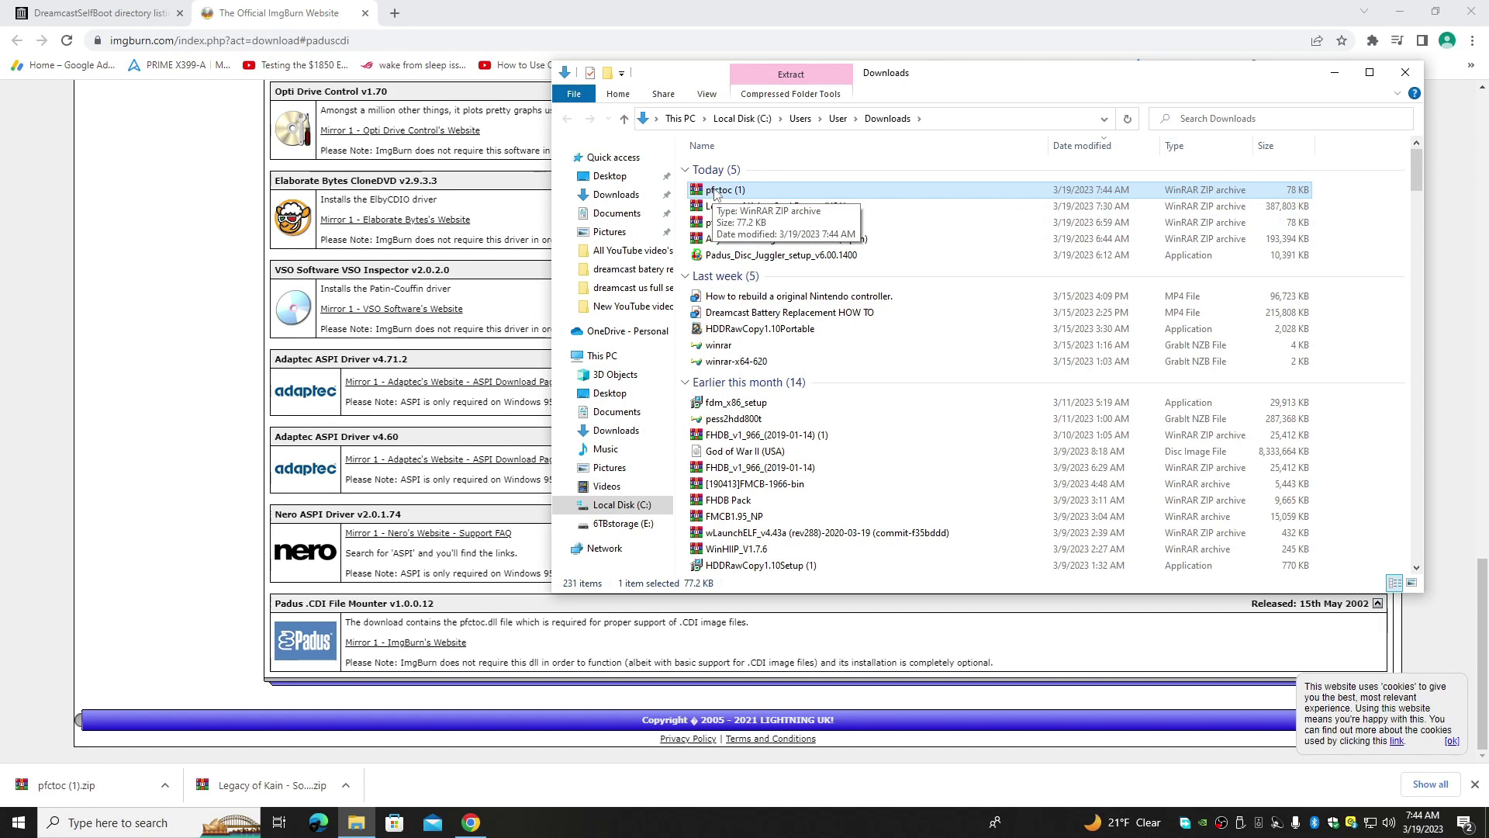
double_click(715, 191)
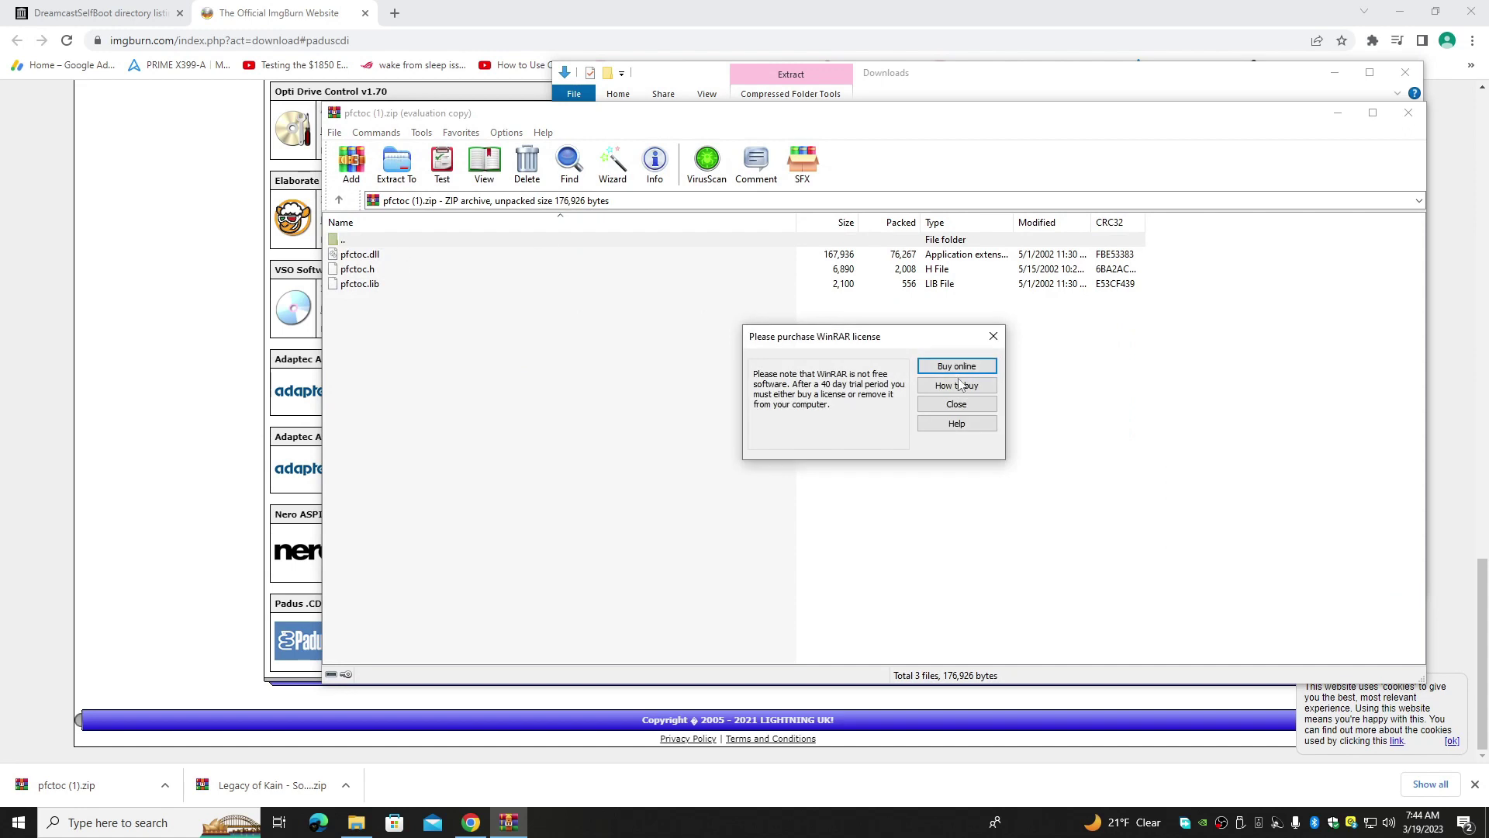
click(993, 337)
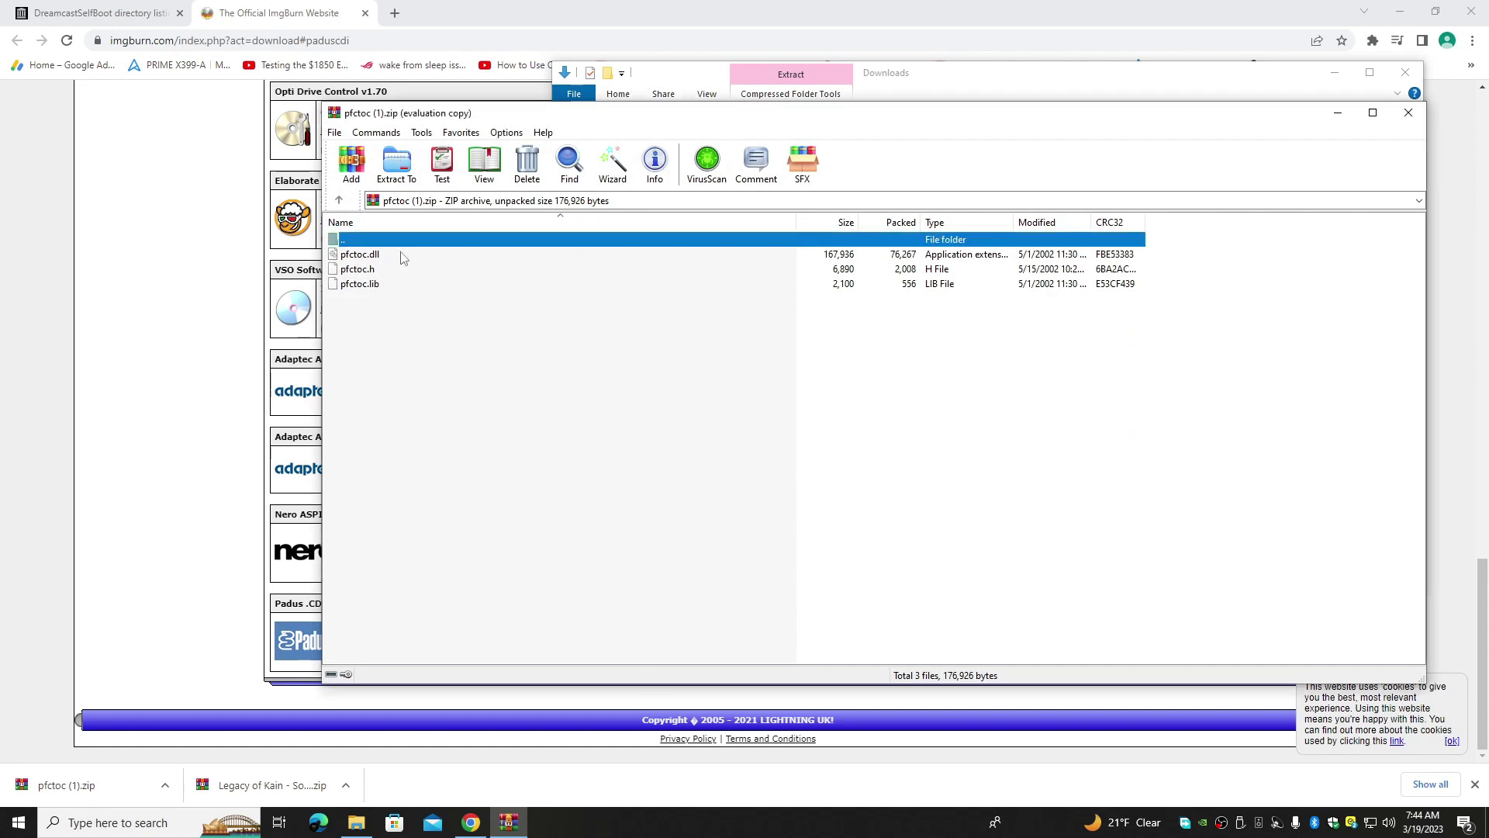
Extract pfctoc.dll, .h and .lib into C:\Program Files (x86)\ImgBurn, replacing the existing copies, then close WinRAR.
click(400, 177)
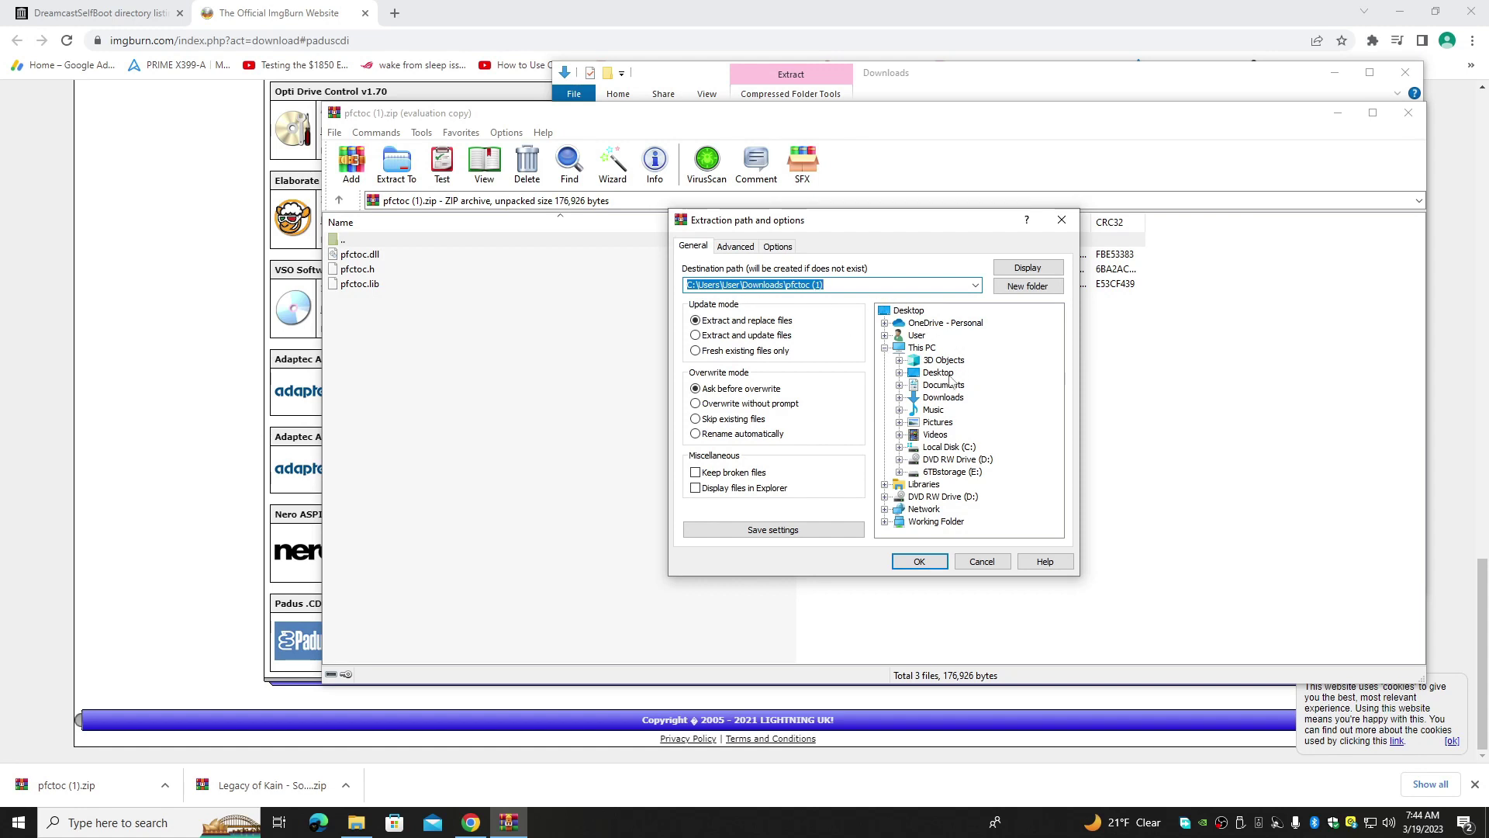
click(899, 448)
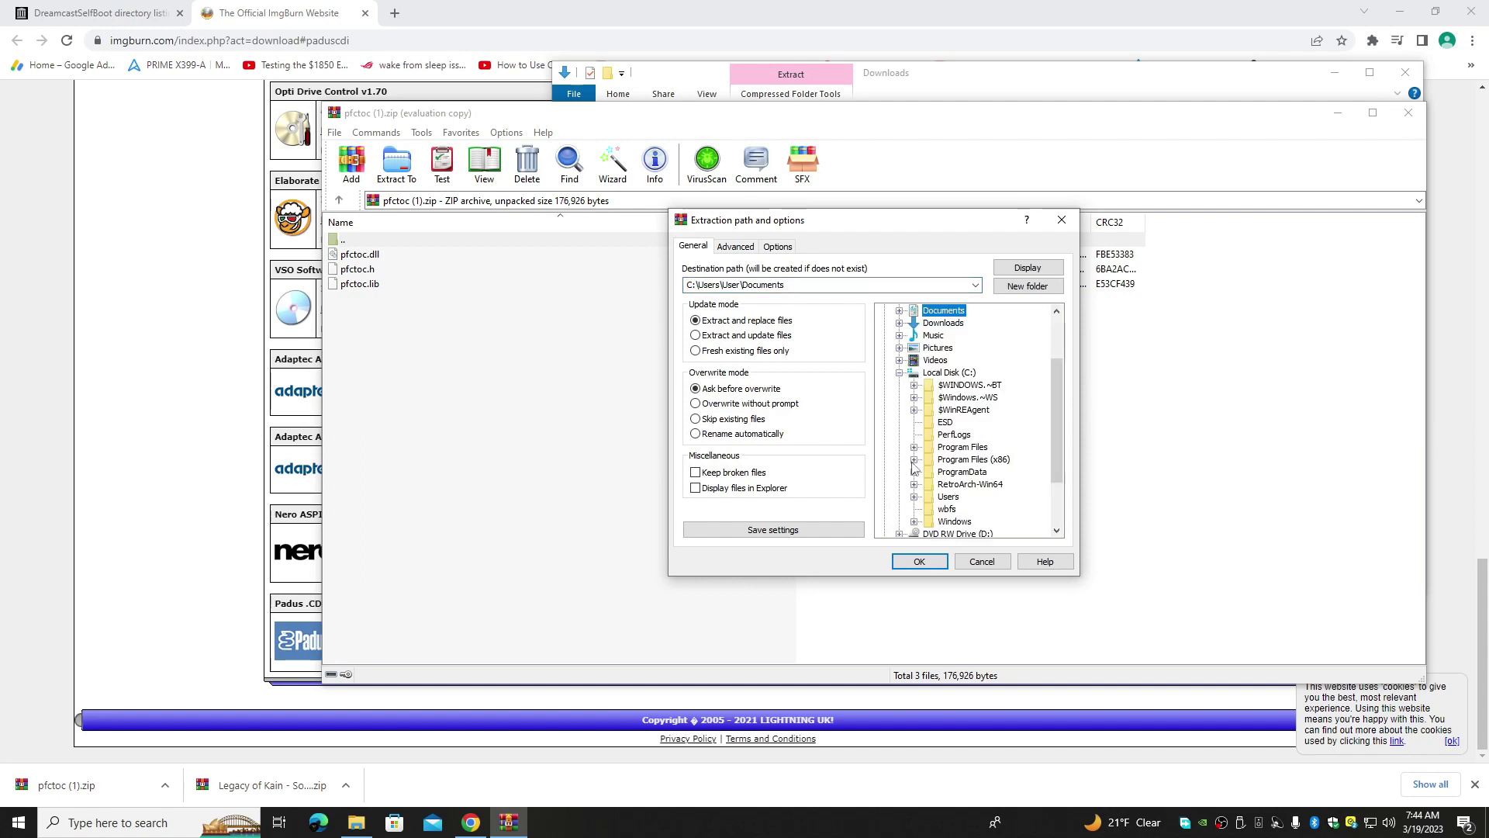
click(915, 460)
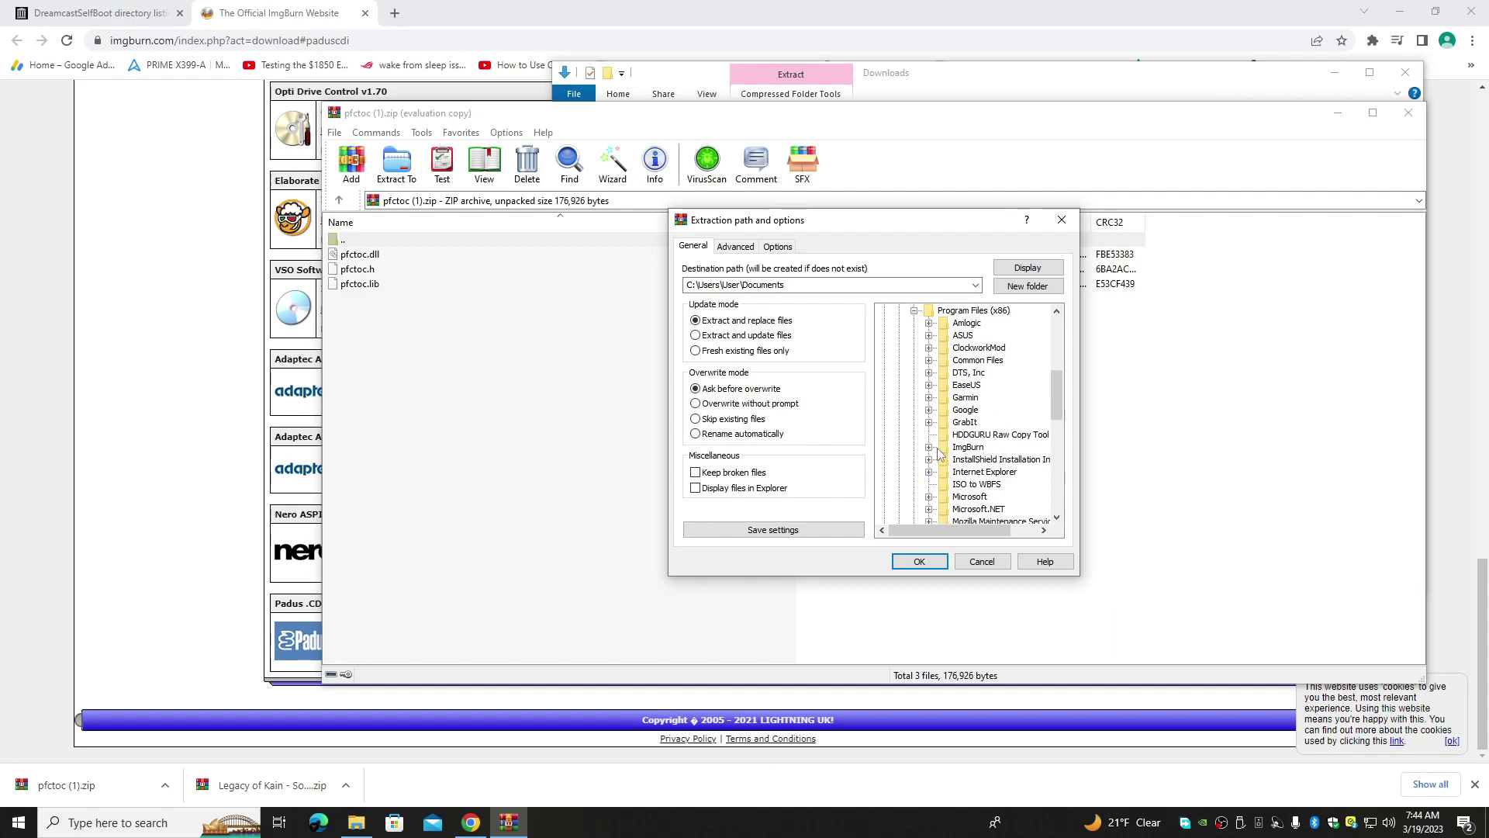
click(944, 449)
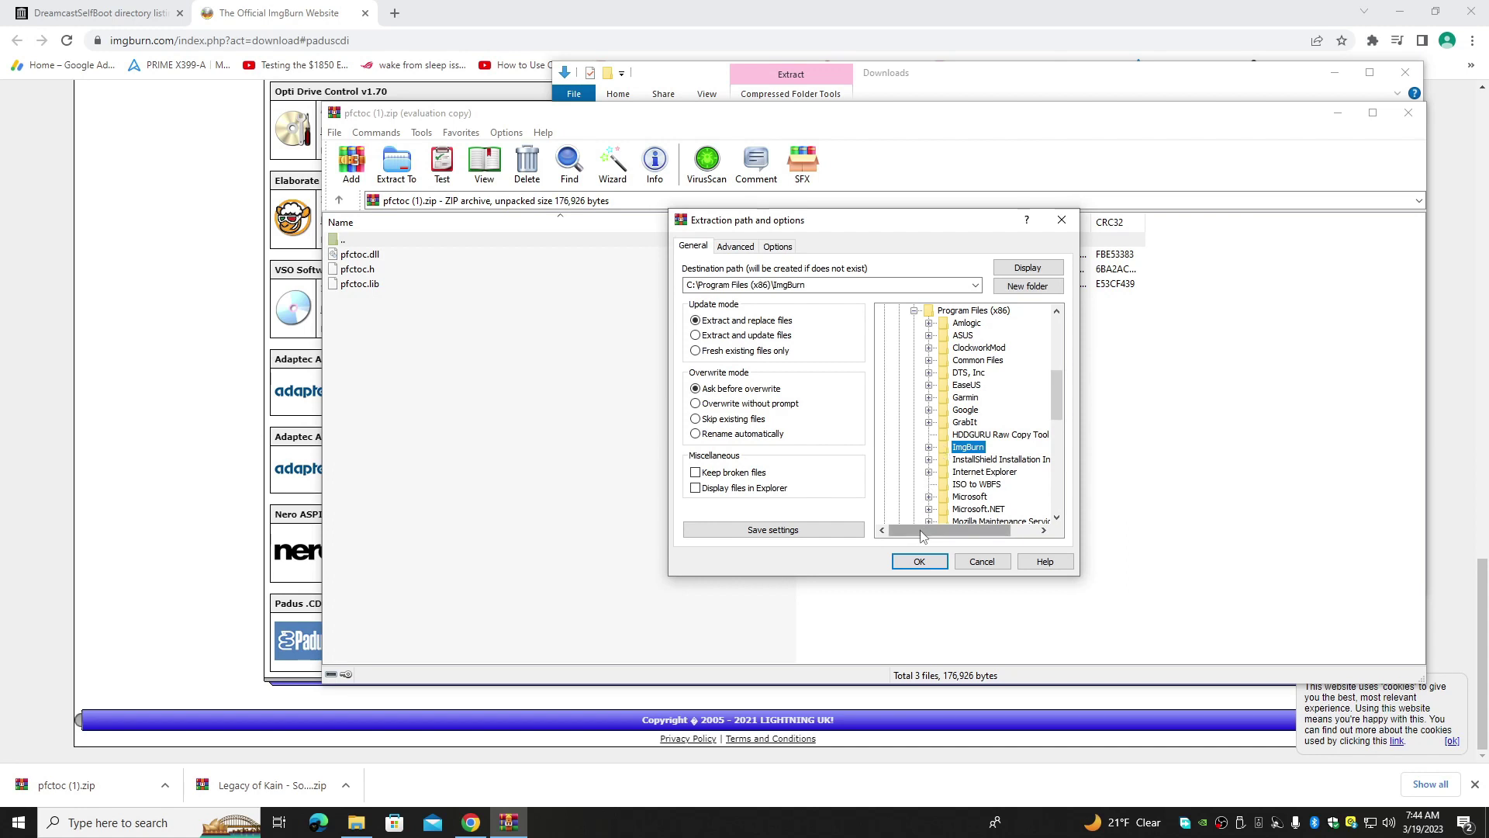
click(930, 564)
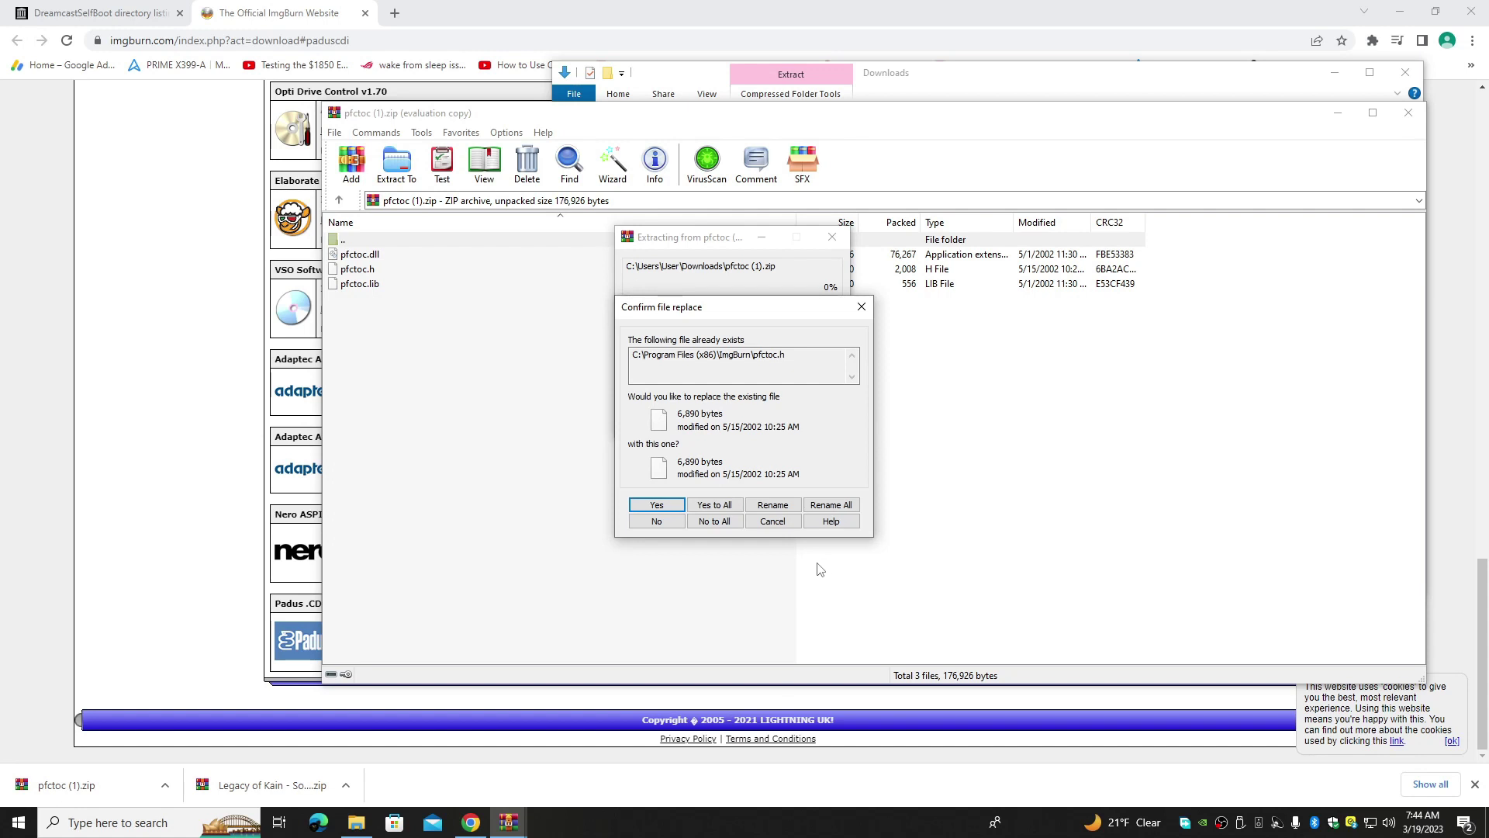
click(652, 509)
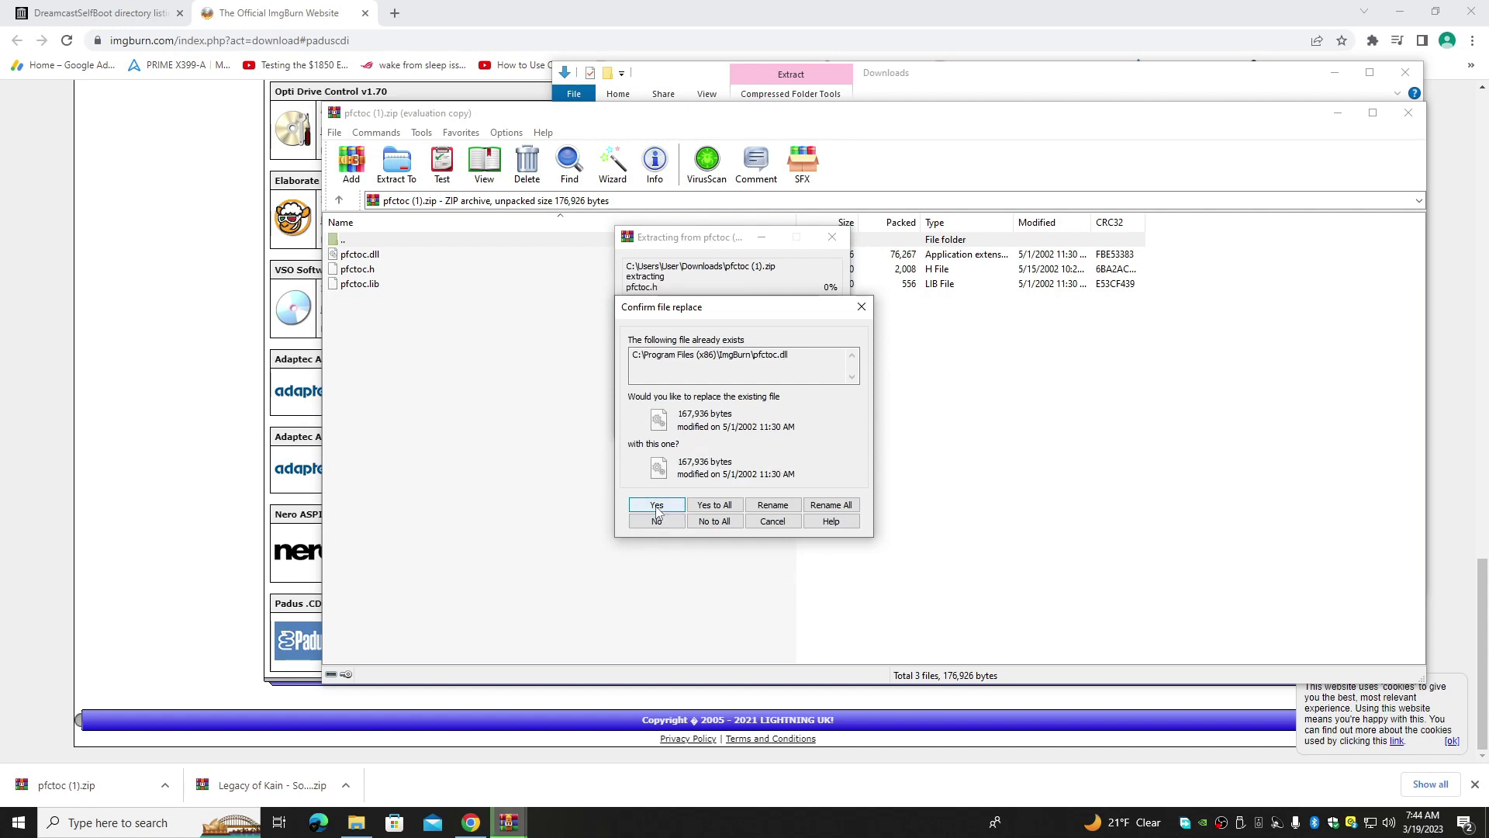
click(655, 518)
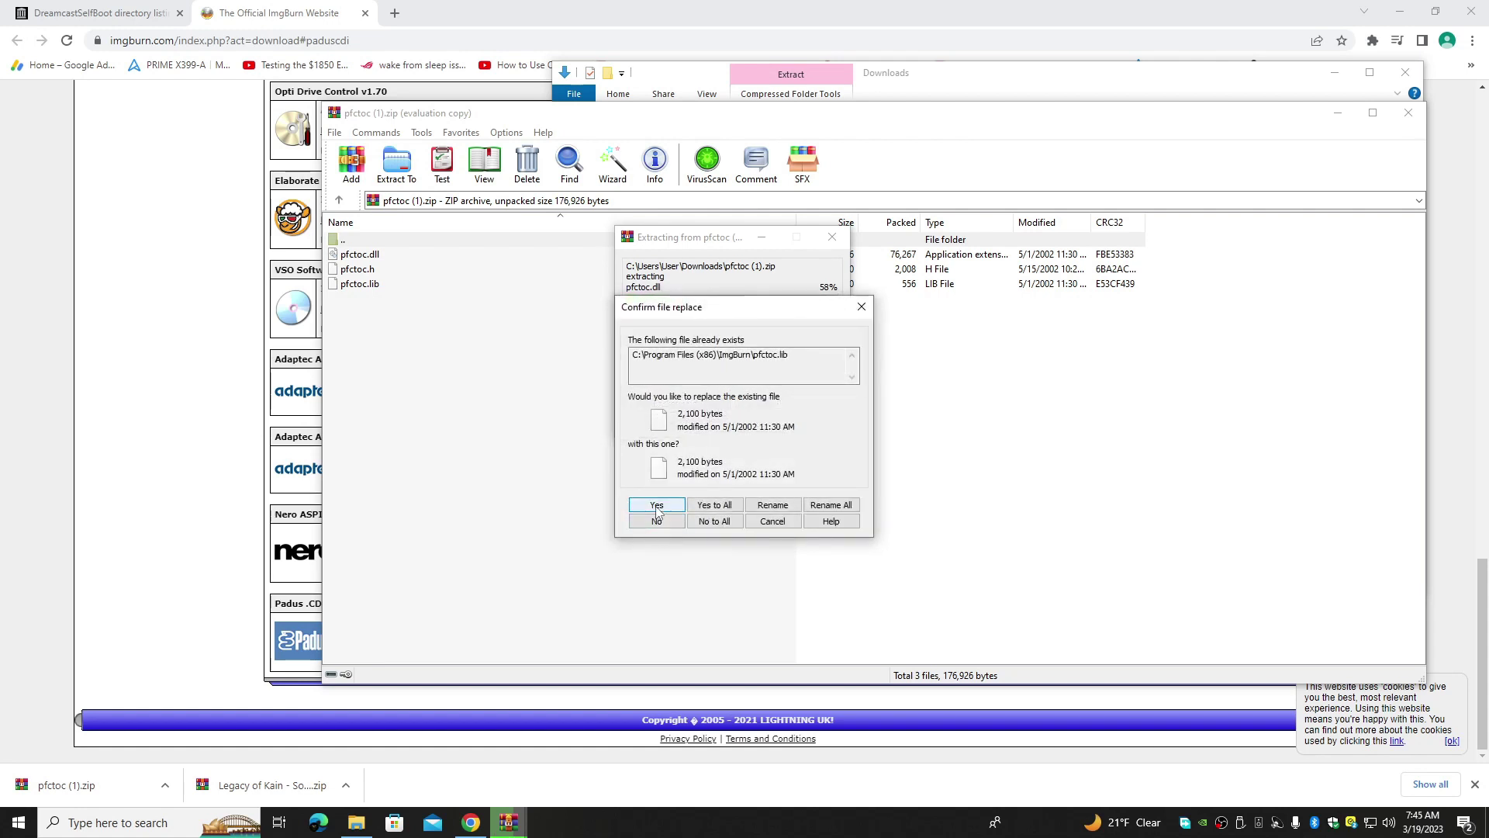
click(657, 506)
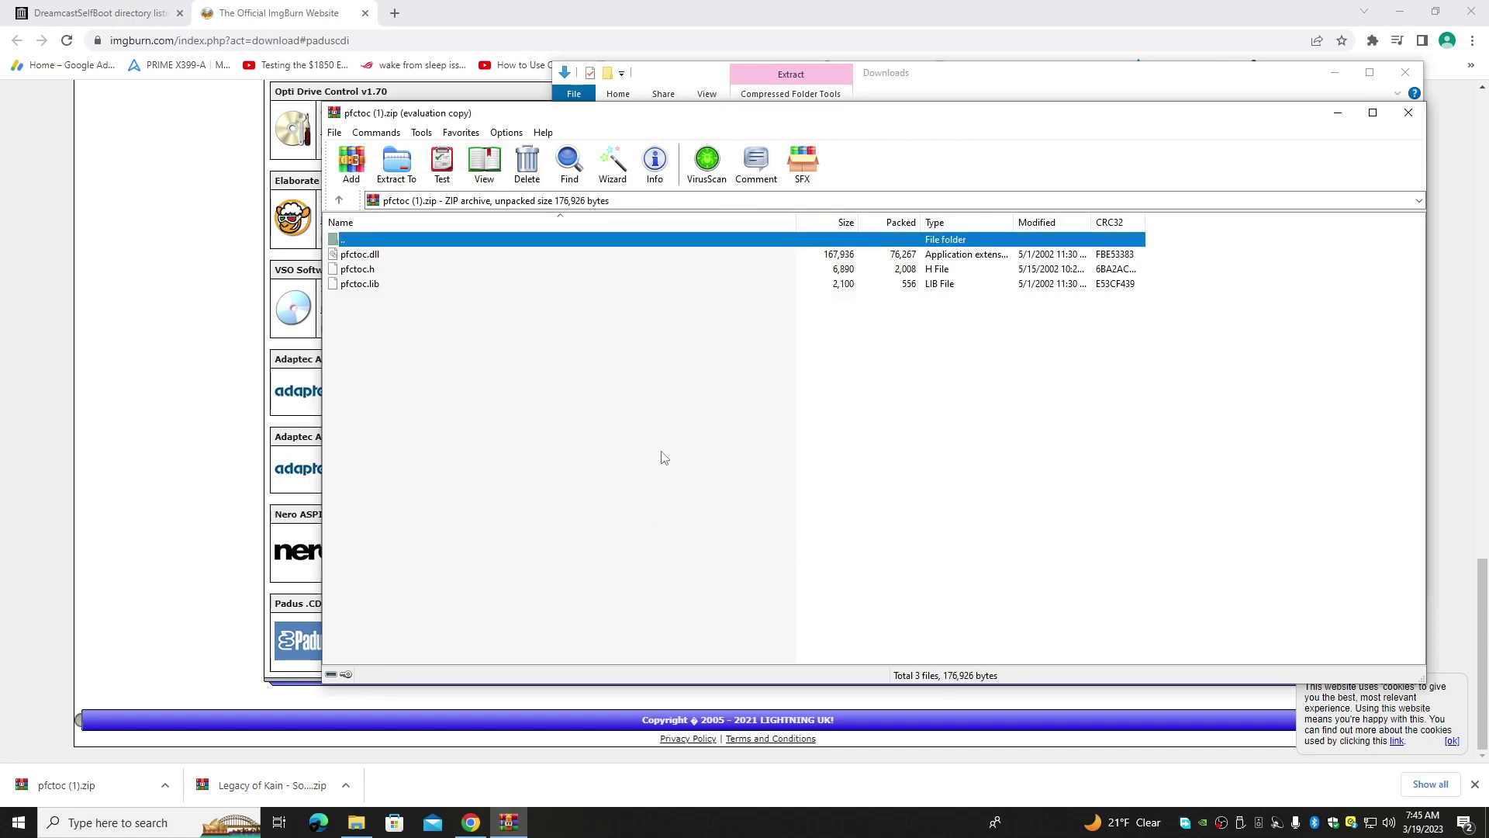
click(1408, 112)
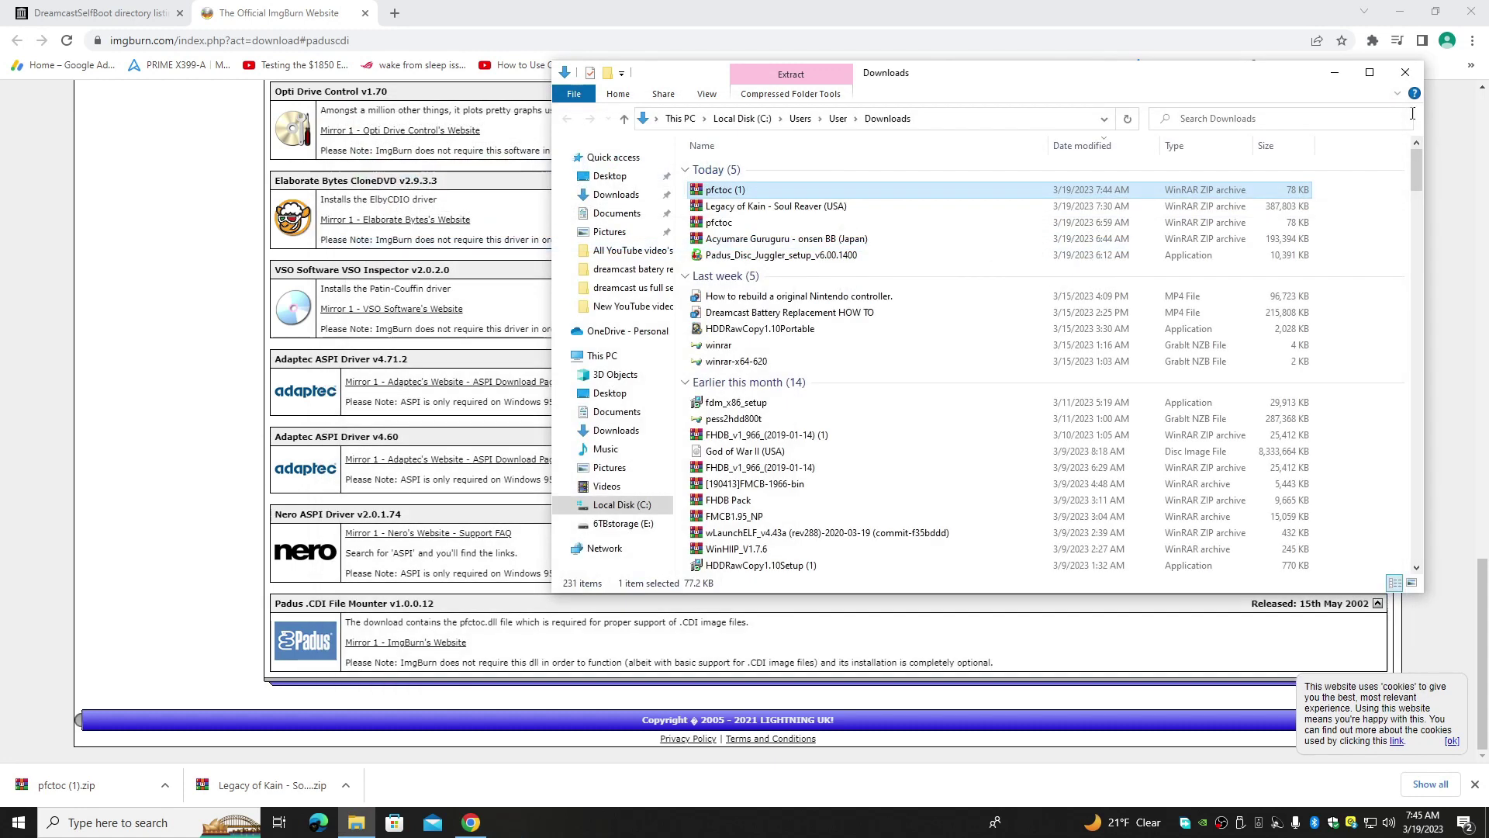
Close the Downloads folder window to reveal the desktop with the Legacy of Kain item.
click(1405, 71)
scroll(907, 233, up, 15)
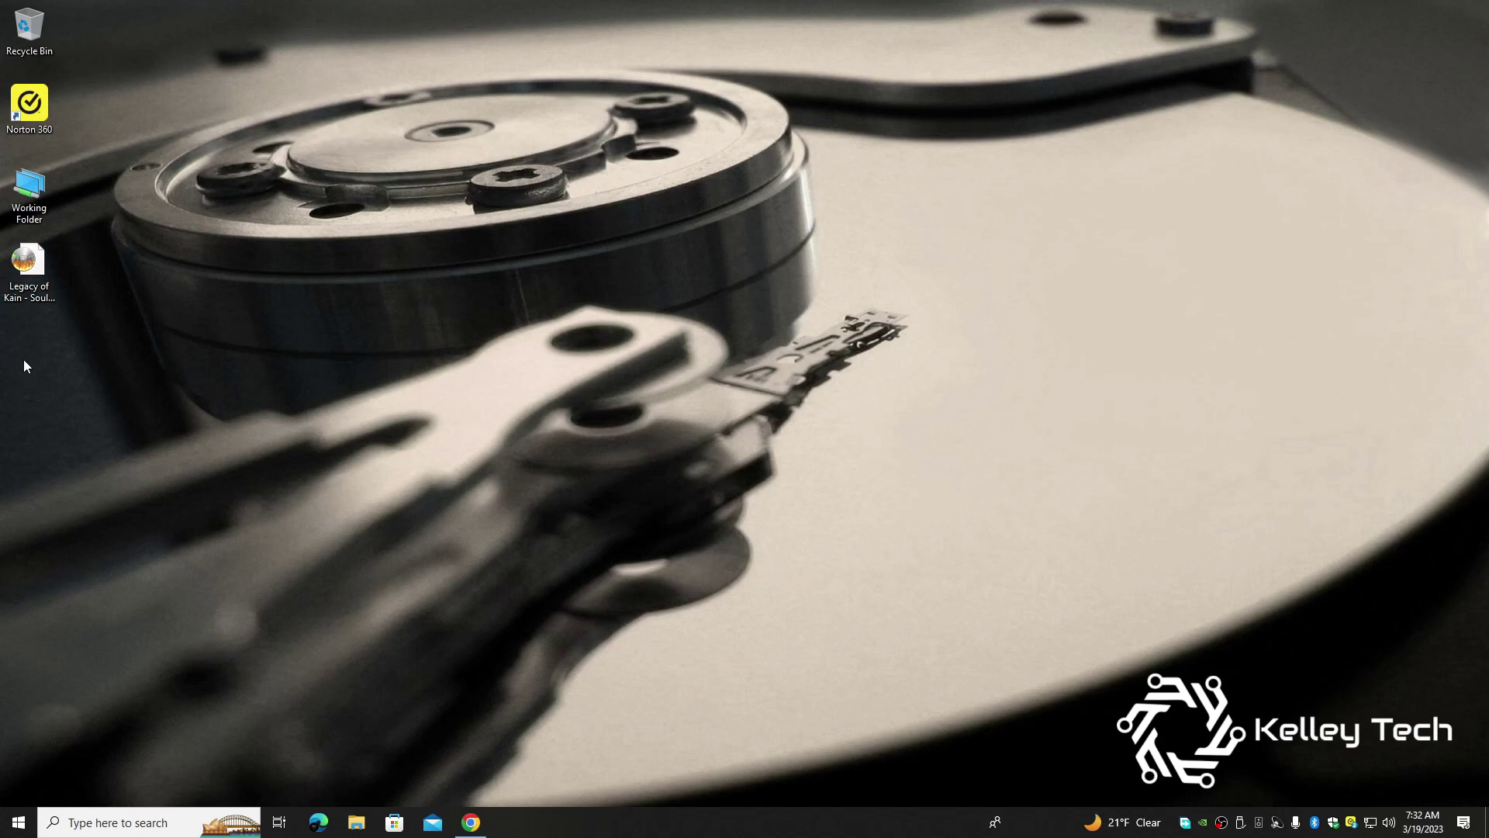
Open Legacy of Kain - Soul Reaver (USA).cdi from the desktop in ImgBurn's Write mode.
double_click(26, 282)
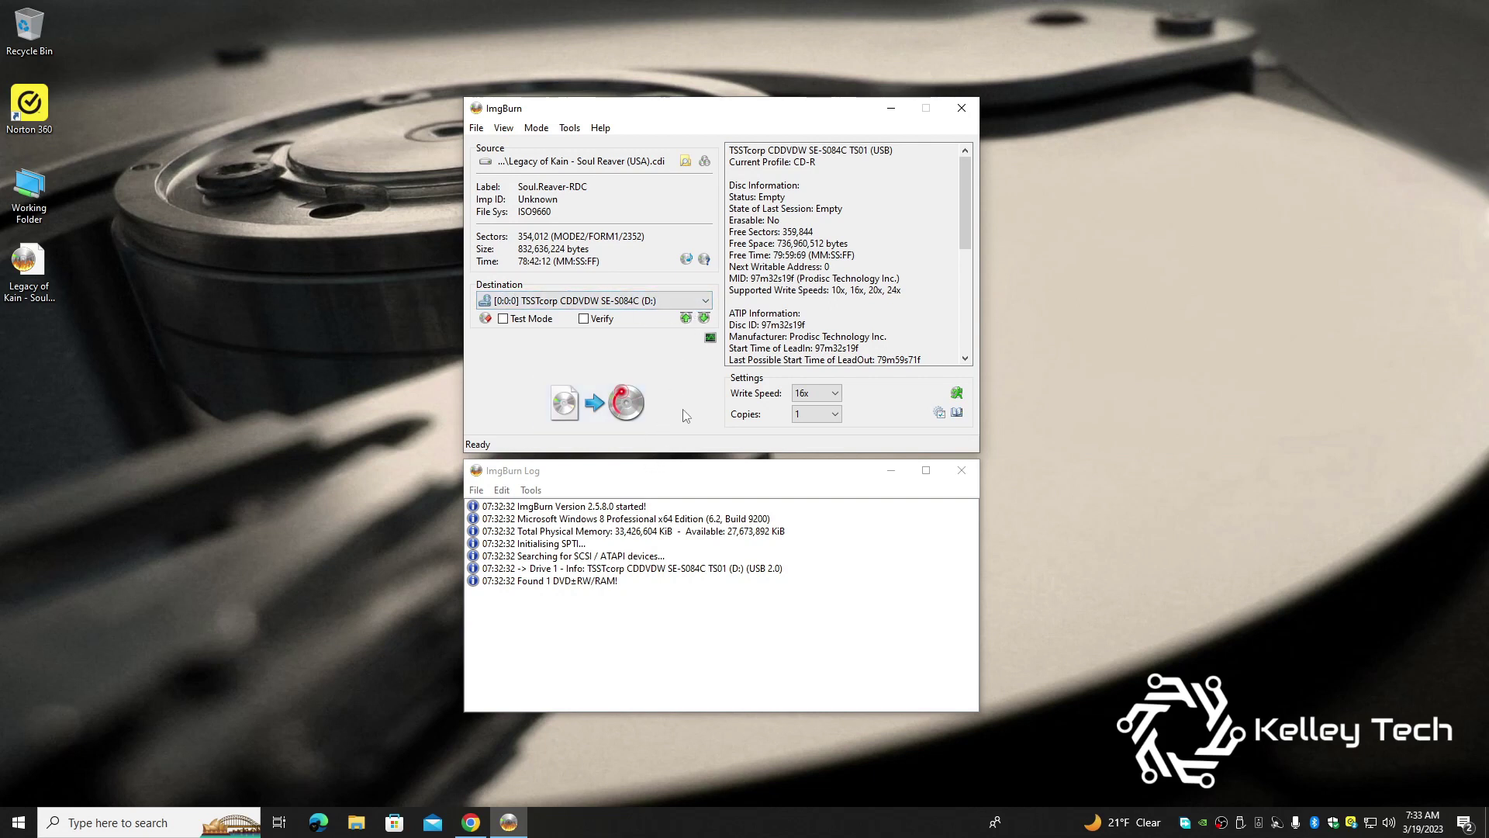
Lower ImgBurn's write speed from 16x to 4x.
click(835, 394)
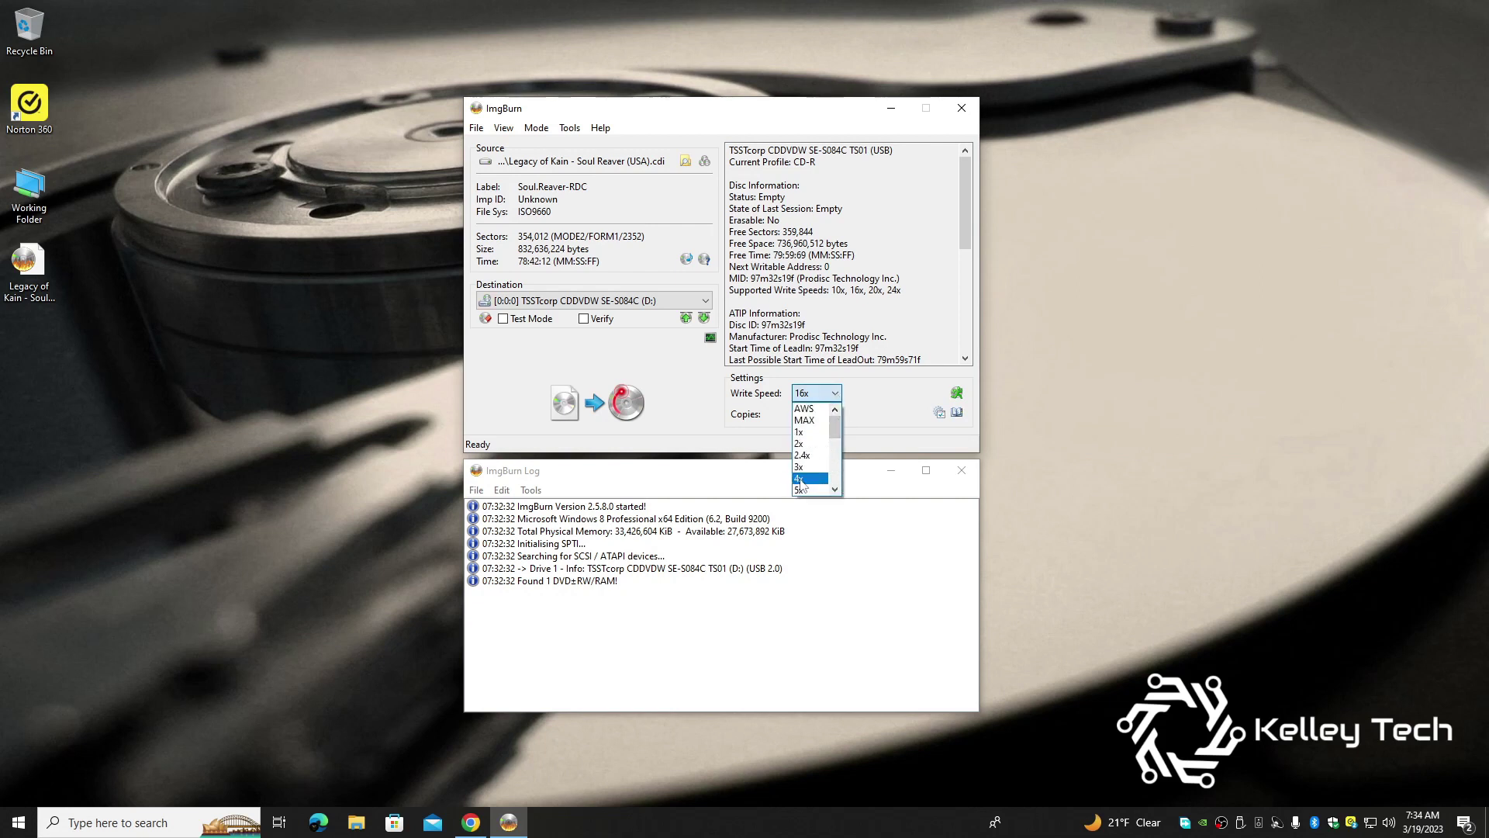
click(812, 482)
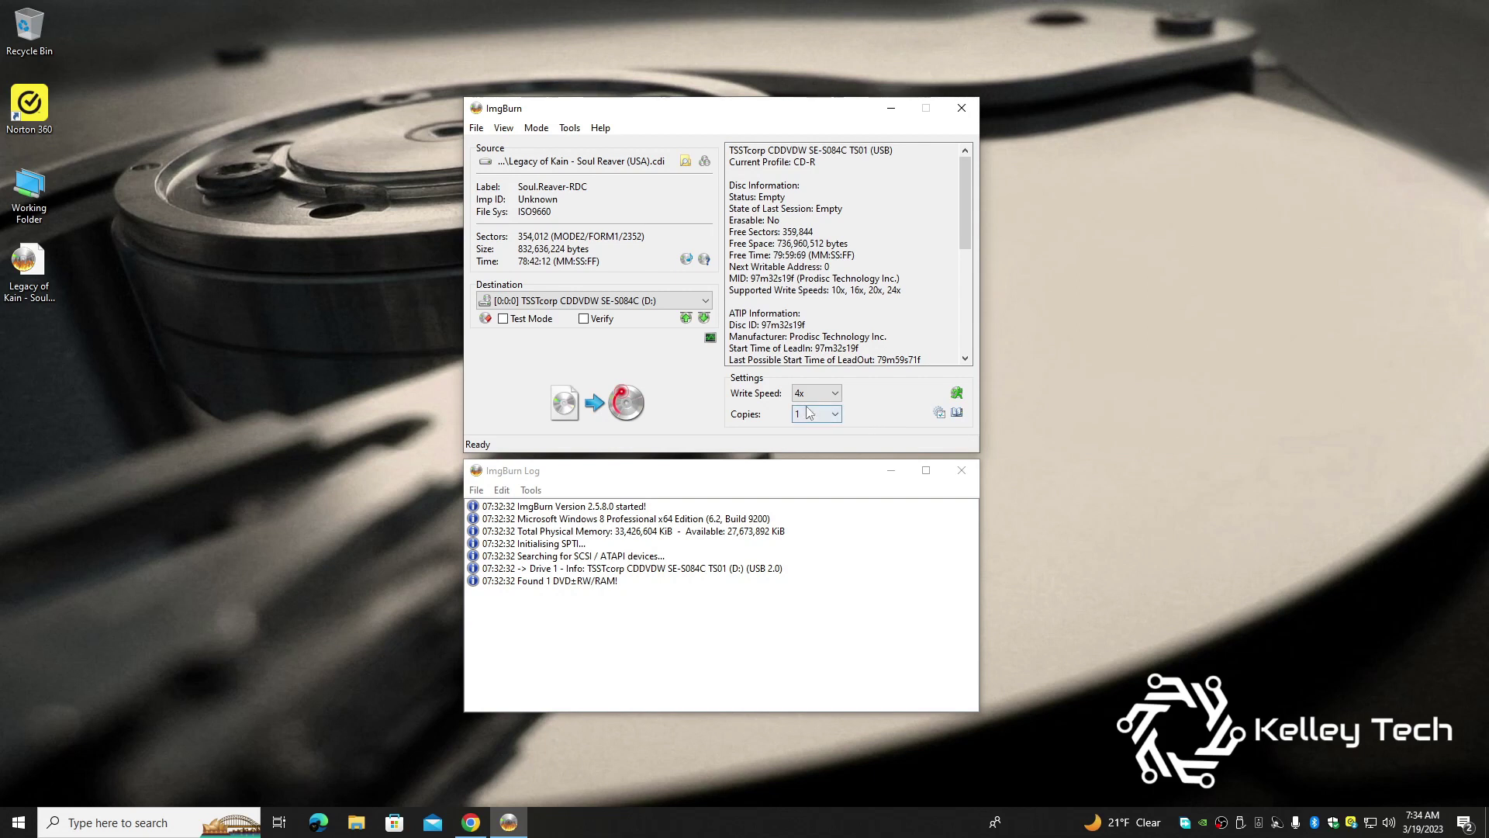
Write the Soul Reaver image to the CD-R at 4x and wait for completion.
click(565, 403)
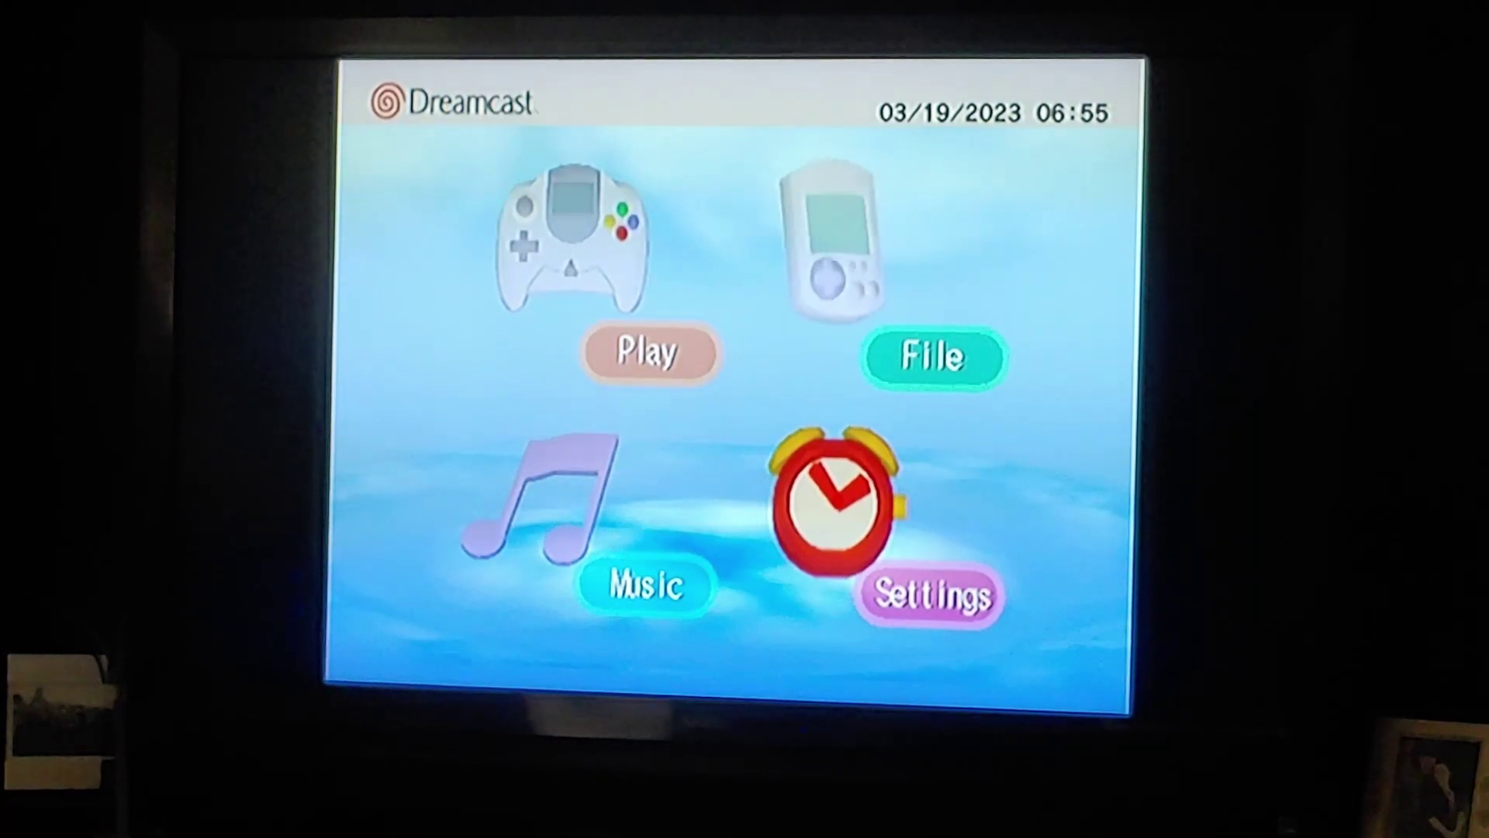
Move the Dreamcast main menu selection to Play to boot the Soul Reaver disc.
key(Left)
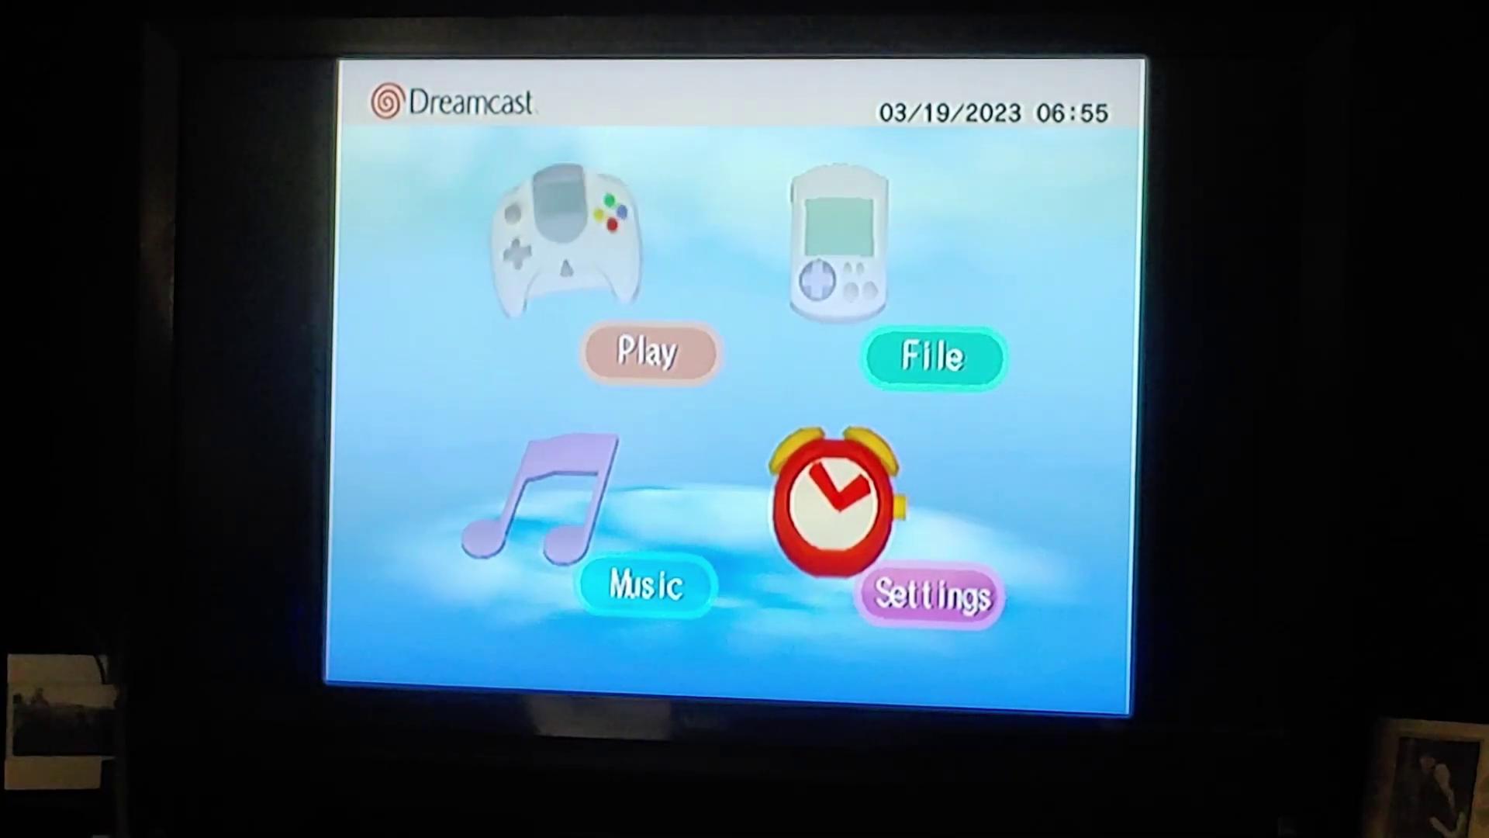